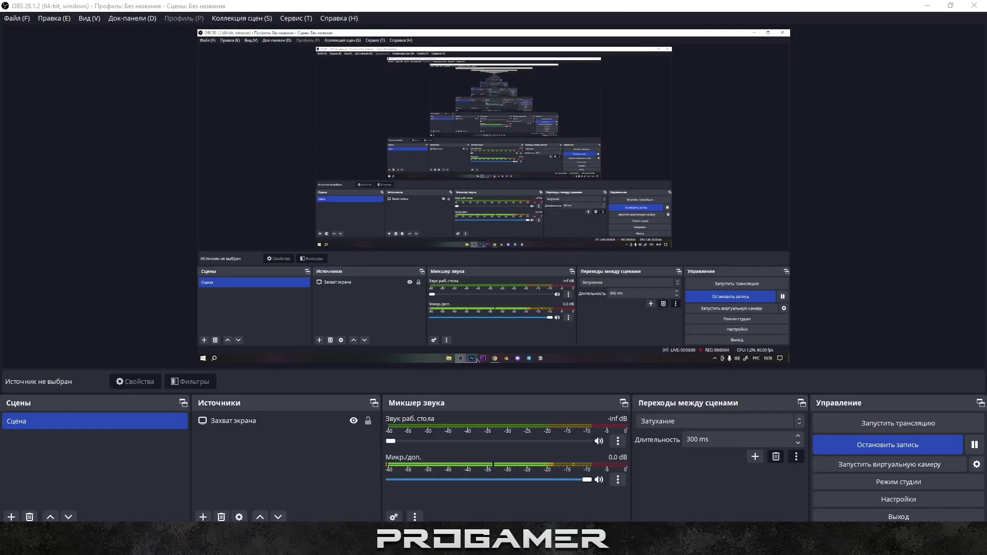
- Leave OBS Studio and bring the cappuccino photo forward in Photoshop
click(458, 546)
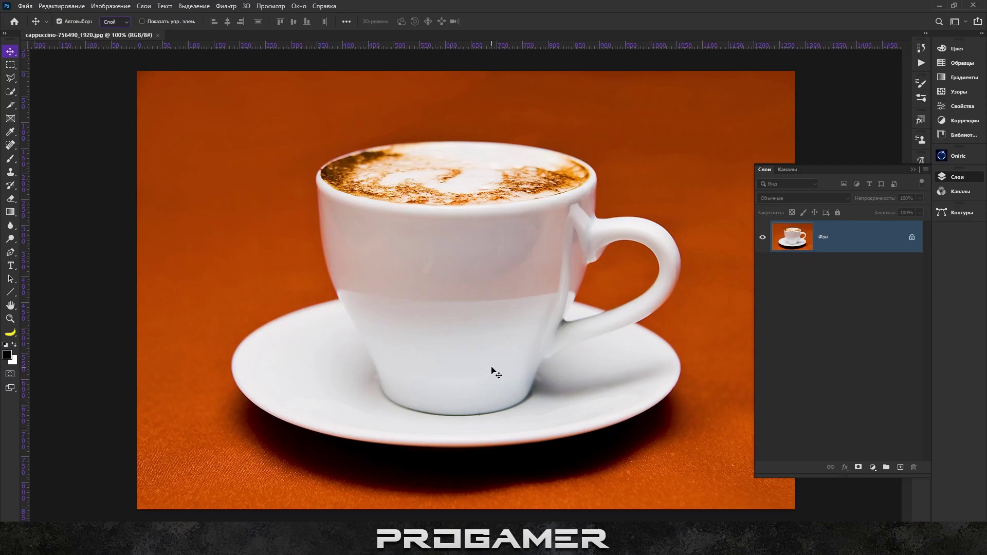
- Crop-extend the canvas upward with Content-Aware fill into a tall orange portrait
alt+scroll(448, 273, down, 5)
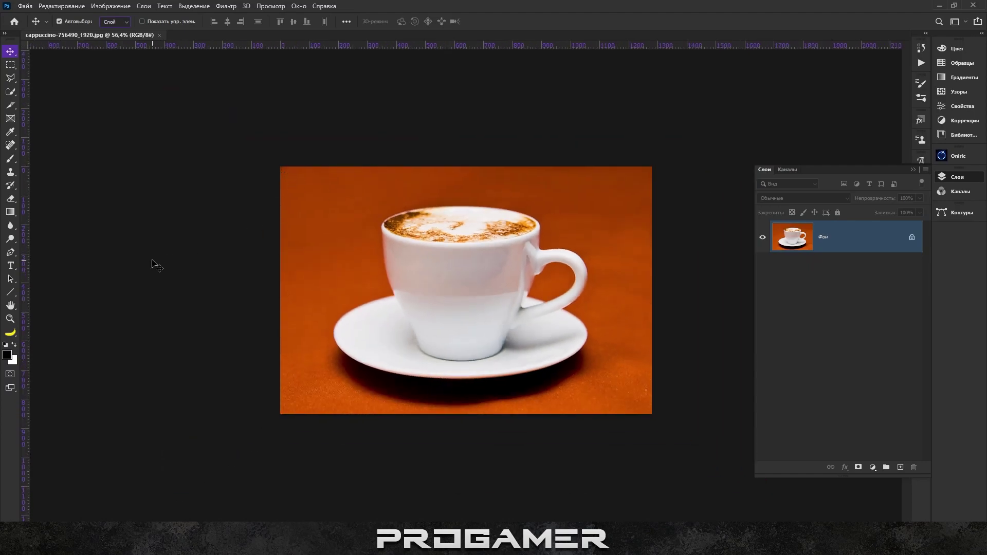
click(10, 334)
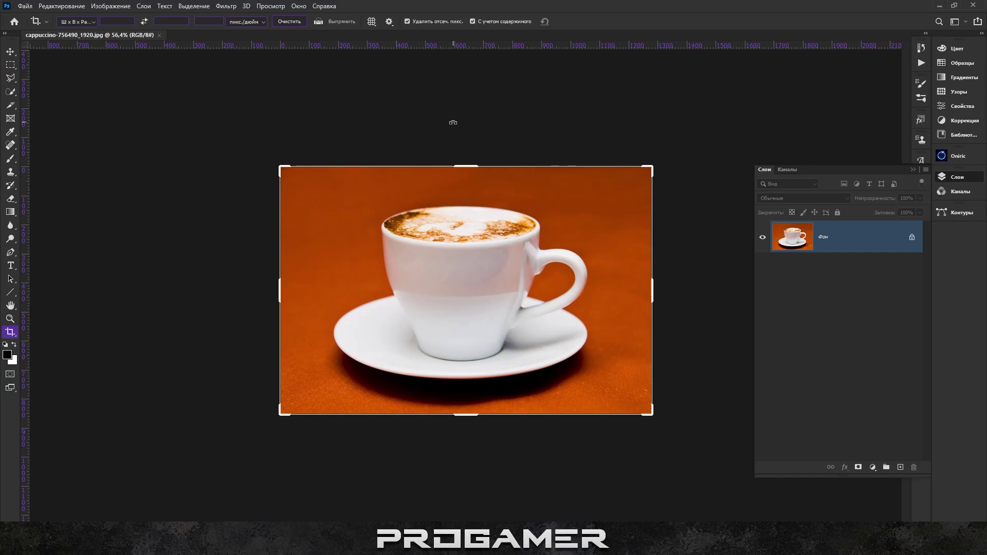
mouse_move(466, 167)
mouse_down()
mouse_move(467, 76)
mouse_move(473, 103)
mouse_up()
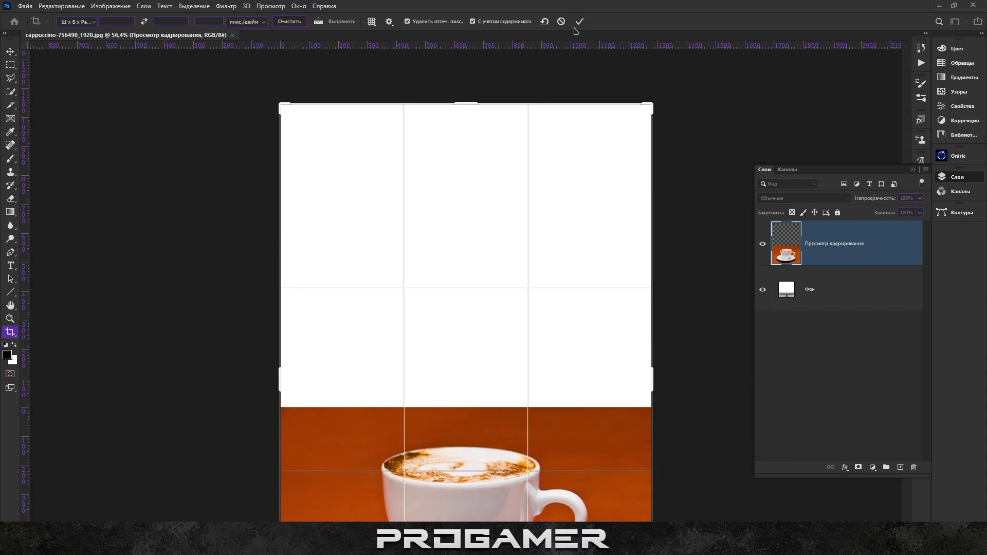
click(579, 22)
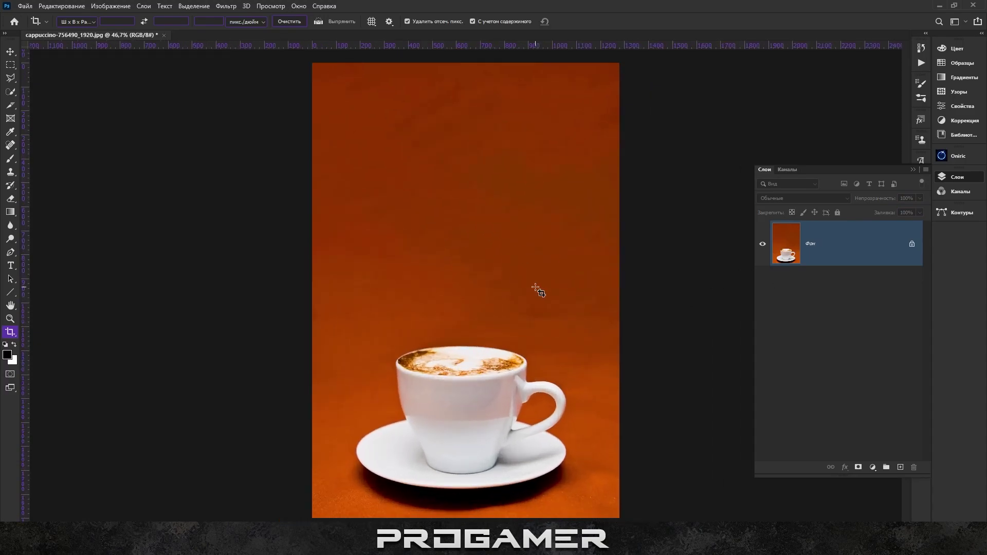
scroll(538, 290, up, 1)
- Unlock the Background layer and add a new empty layer above the photo
click(11, 65)
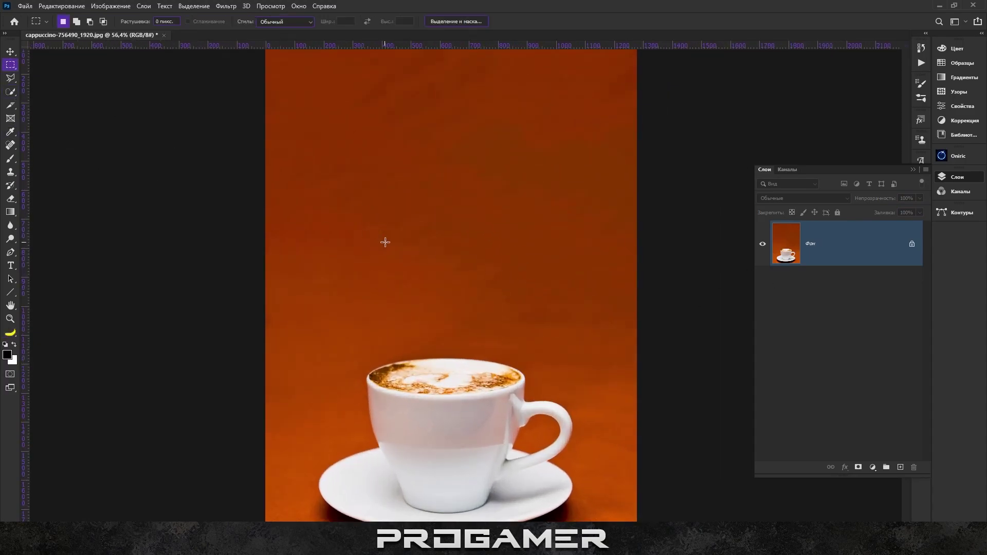
drag(368, 193, 528, 363)
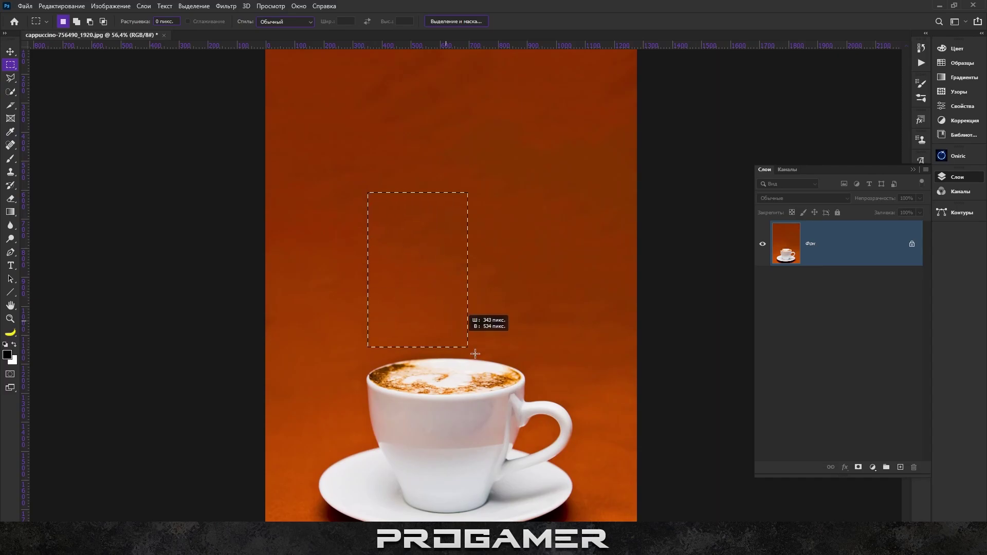
click(525, 352)
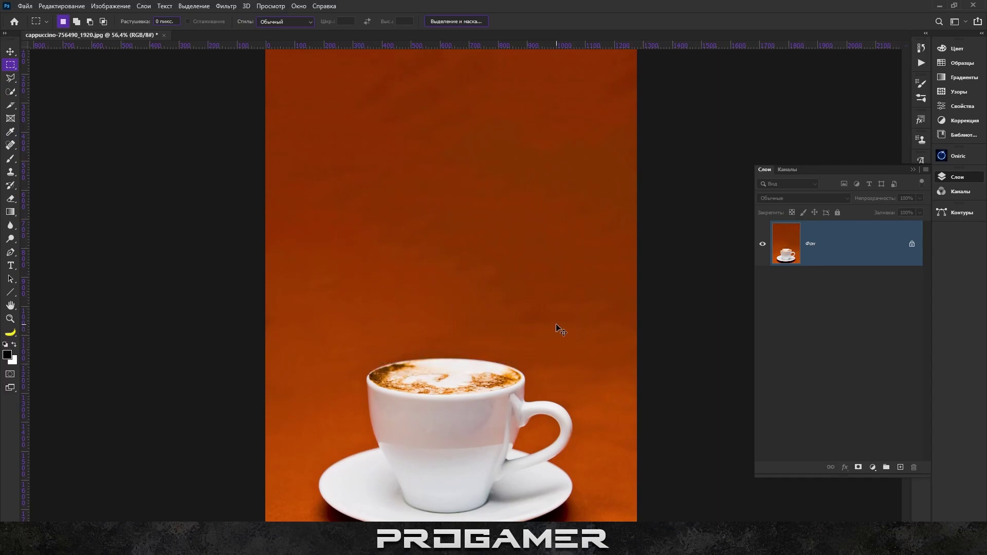
click(910, 243)
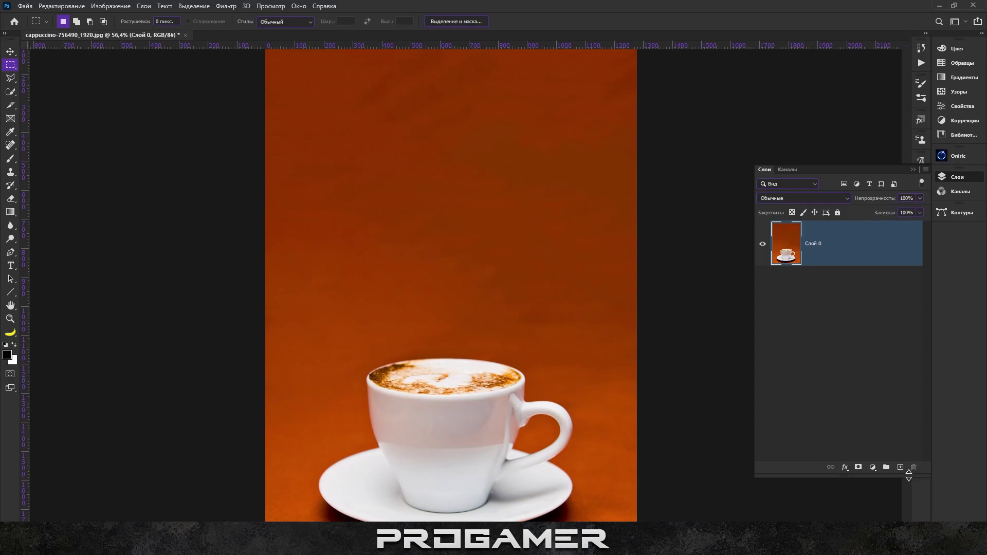
click(900, 468)
- Paint a soft white vertical column rising from the centre of the foam
click(11, 159)
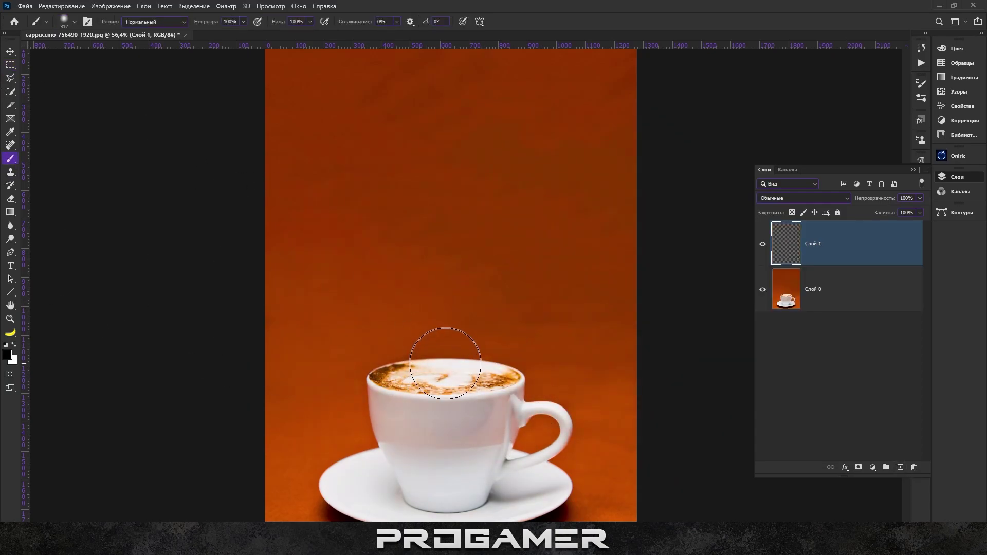
mouse_move(449, 350)
mouse_down()
mouse_move(450, 256)
mouse_move(439, 227)
mouse_up()
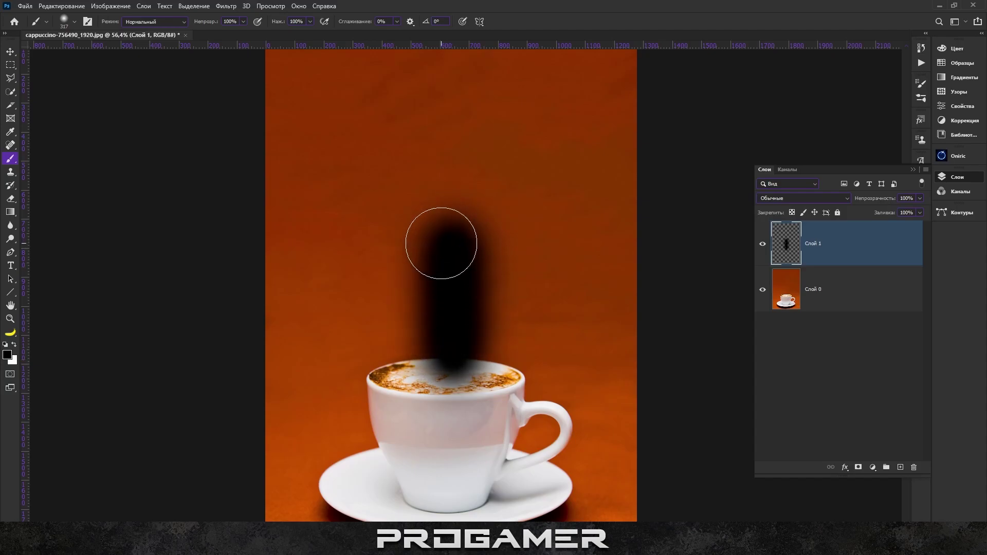
key(ctrl+z)
key(x)
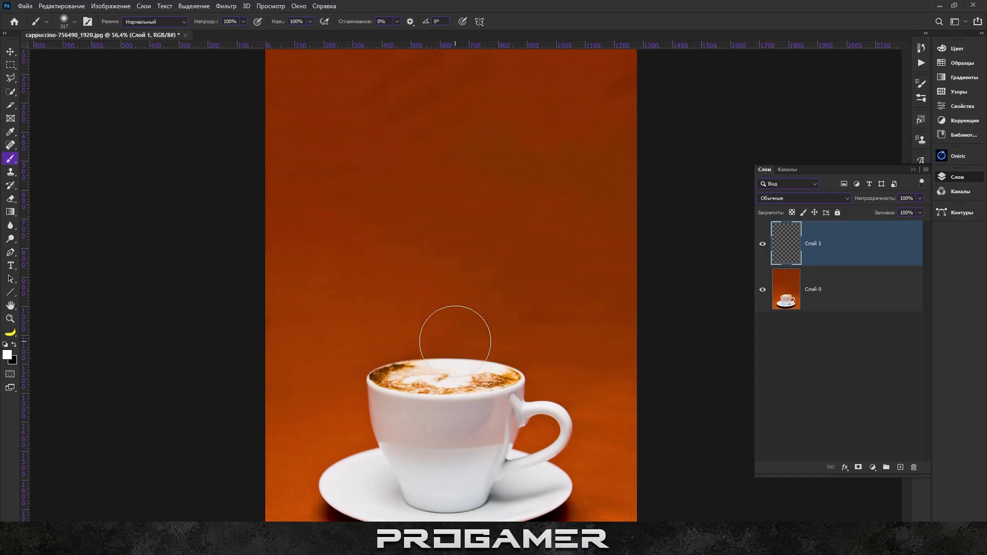
alt+right_click(455, 341)
drag(441, 360, 441, 176)
- With a narrower brush, paint straight white columns on the left and right of the cup
alt+right_click(404, 319)
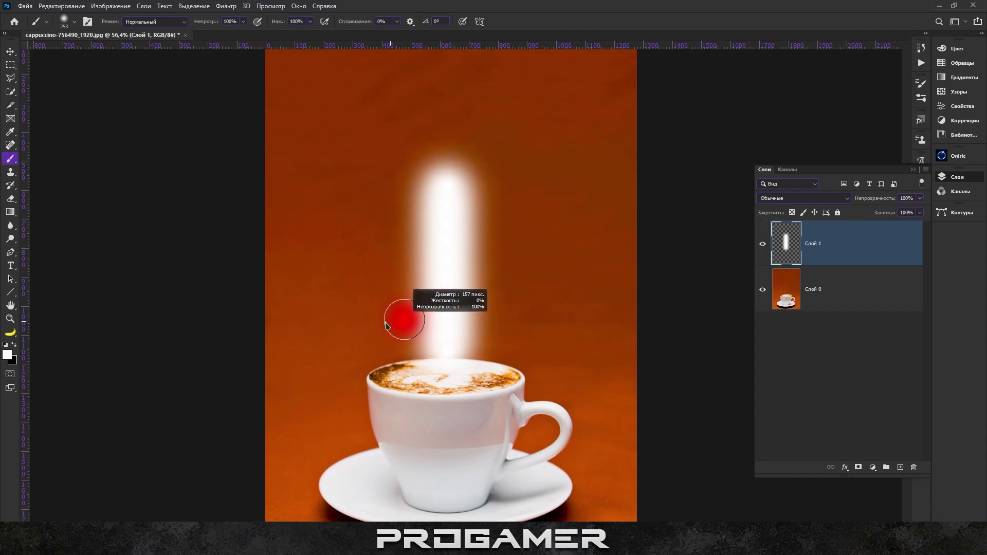
drag(394, 367, 434, 191)
key(ctrl+z)
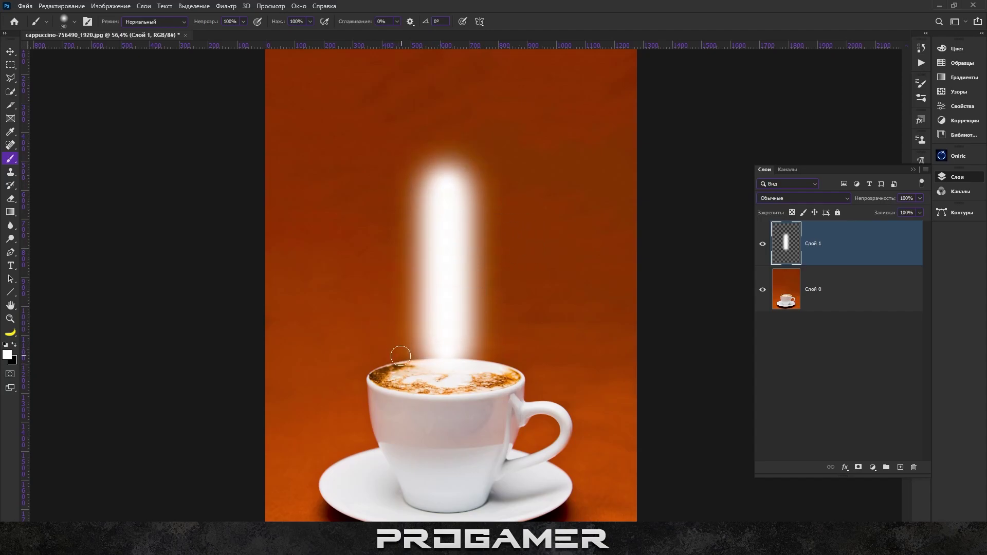
click(397, 362)
shift+click(397, 266)
shift+click(494, 365)
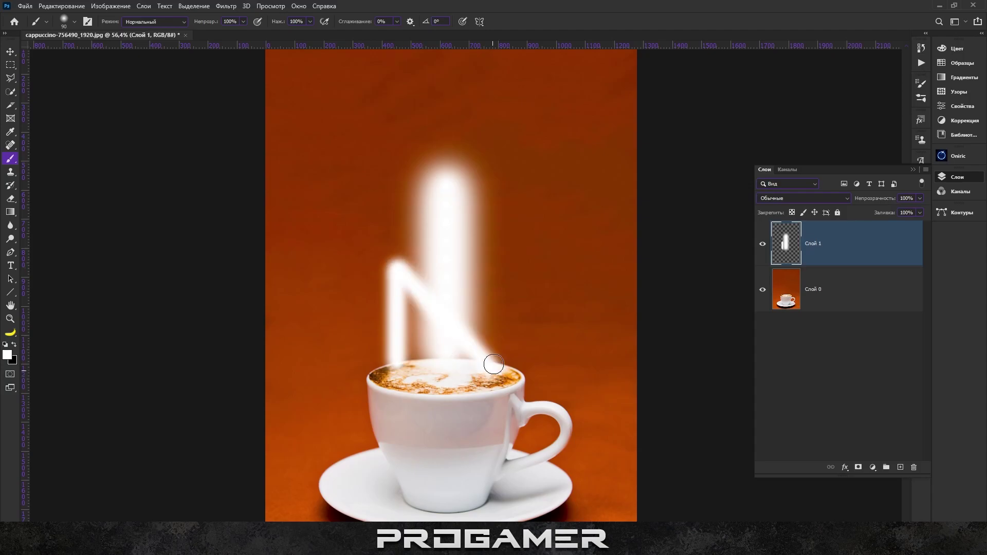
key(ctrl+z)
click(496, 366)
shift+click(492, 272)
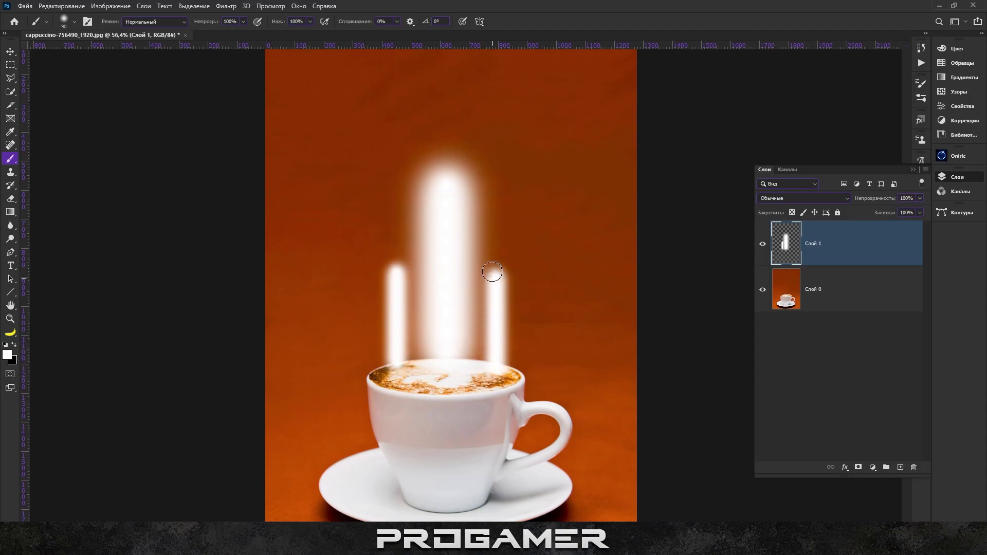
click(227, 6)
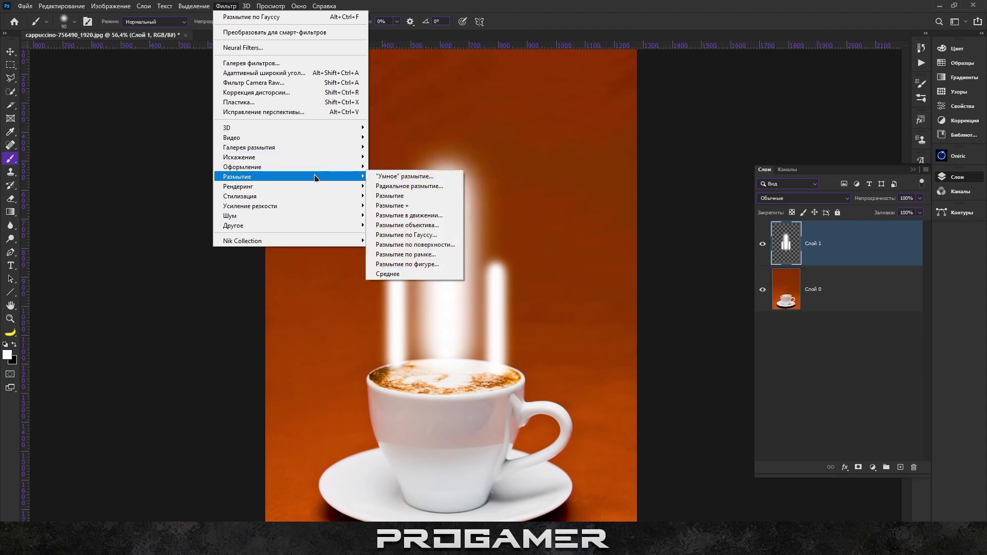
mouse_move(248, 147)
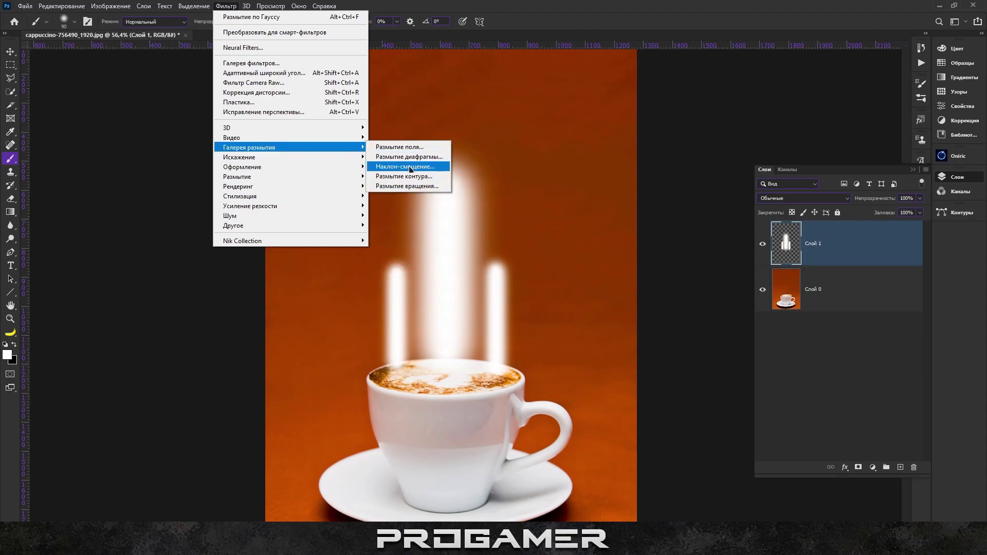
click(398, 167)
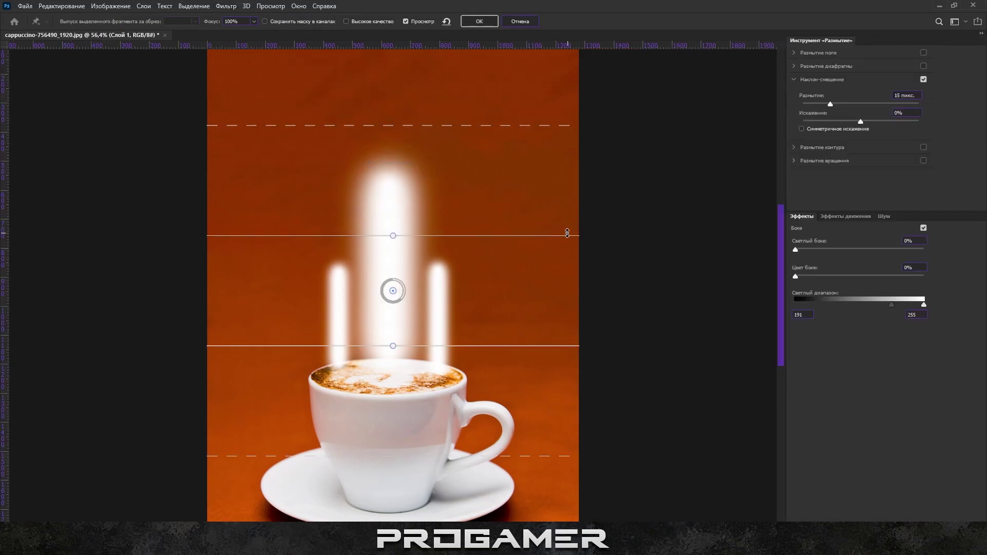
click(923, 80)
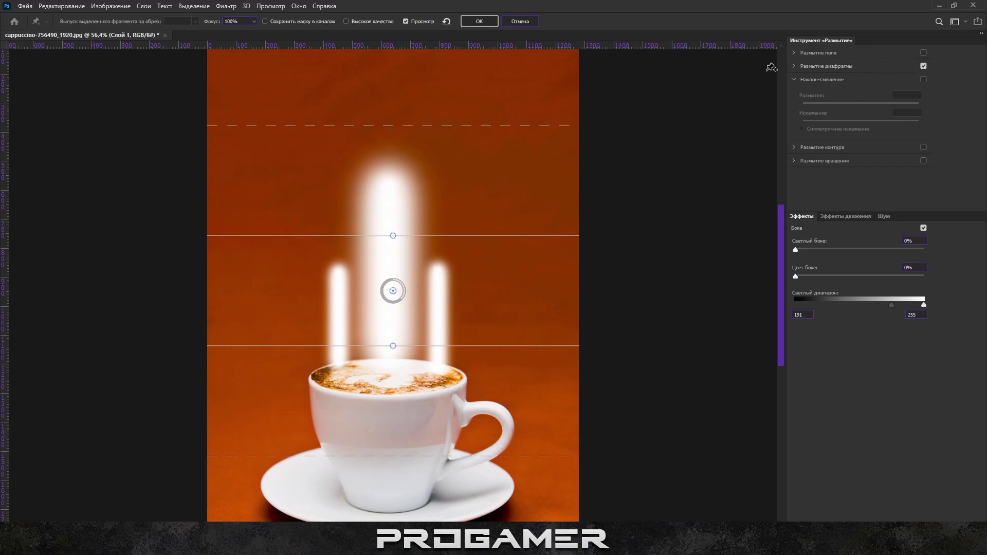
click(520, 22)
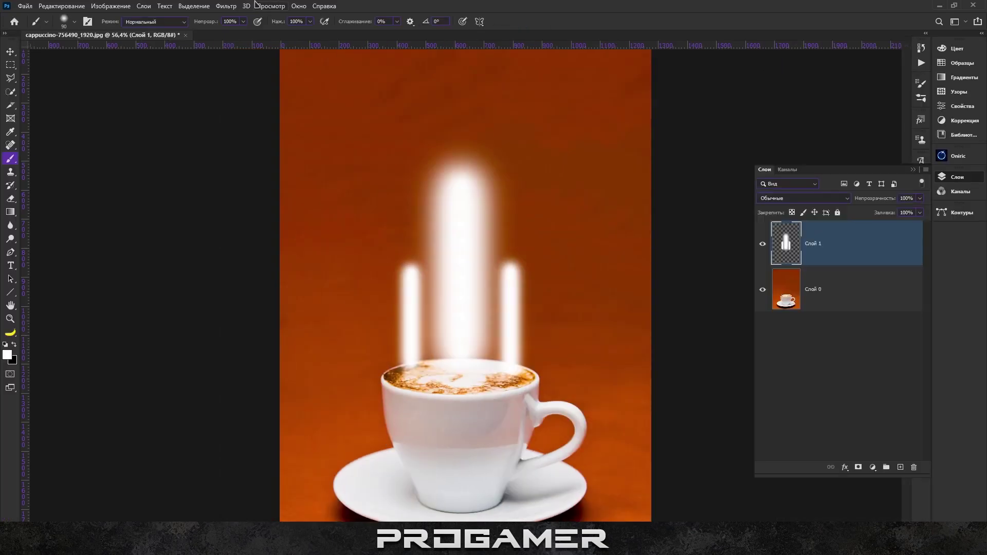
- Try curved Path Blur paths over the columns, then cancel without applying the blur
click(226, 6)
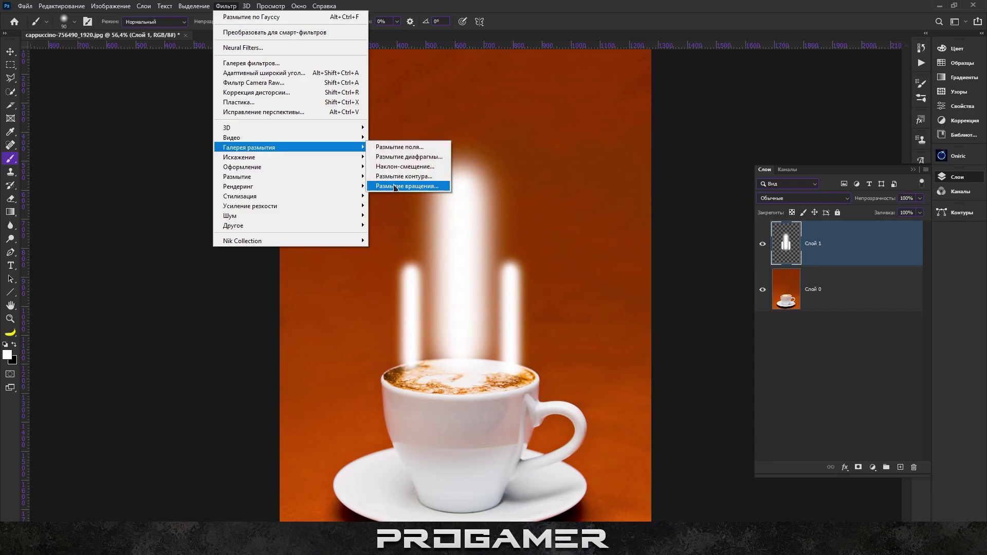
click(401, 175)
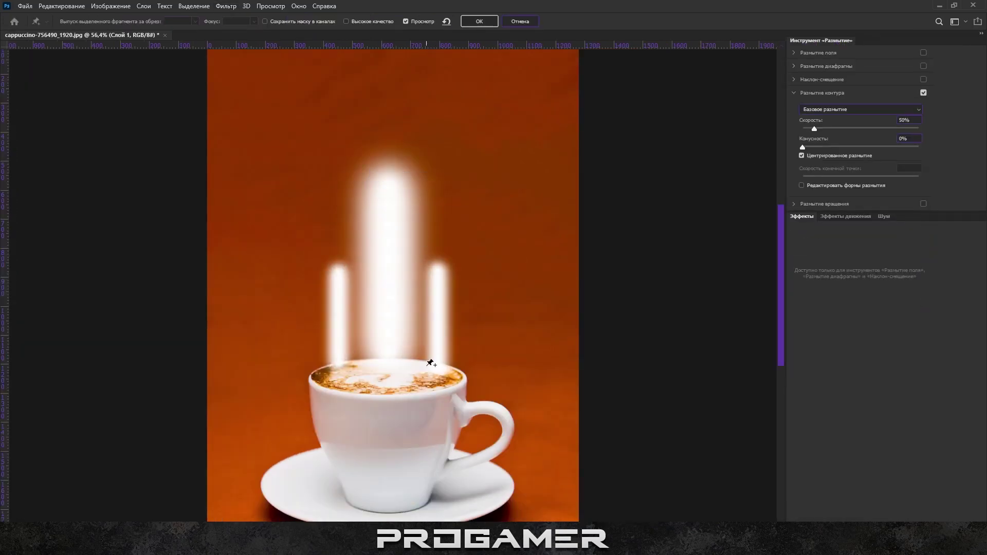
drag(395, 357, 389, 170)
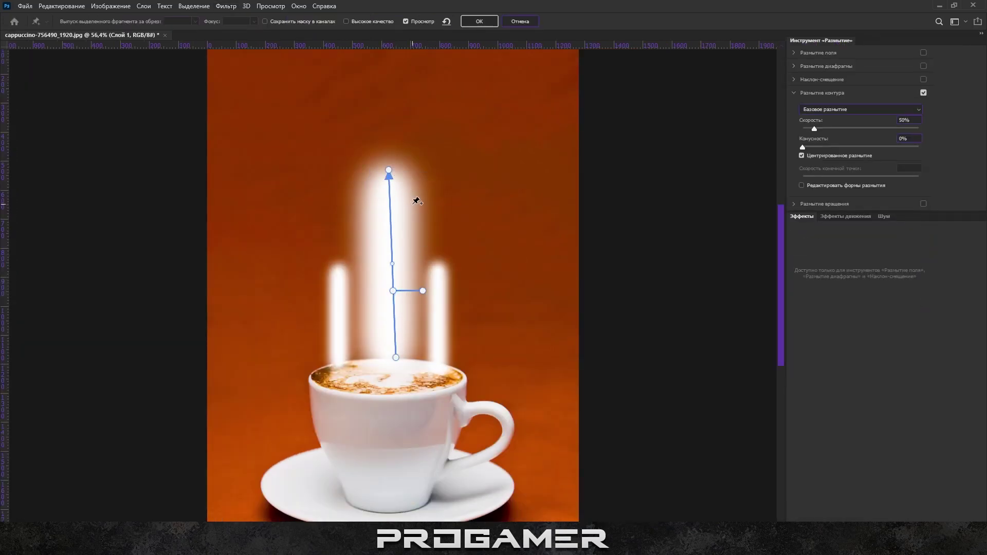
drag(423, 291, 377, 200)
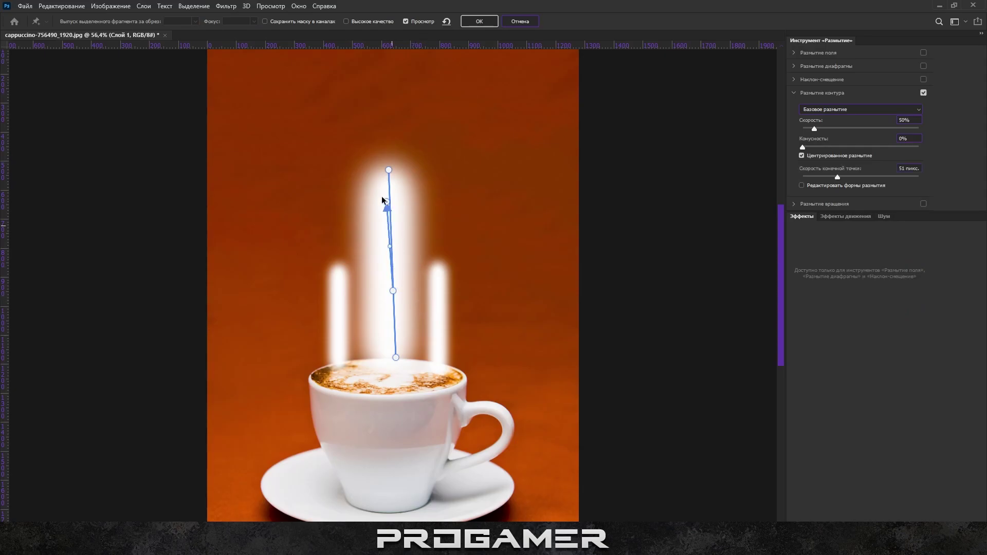
drag(393, 291, 342, 347)
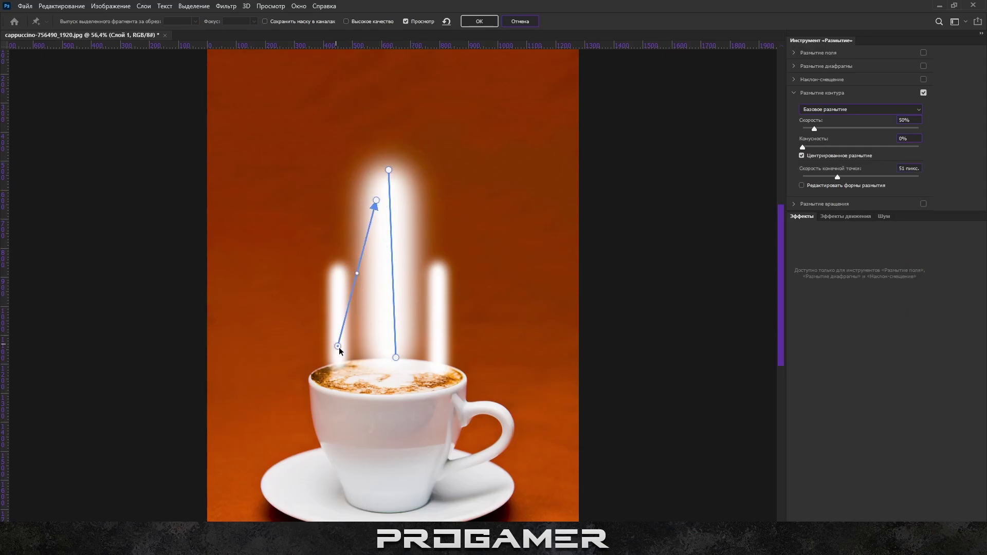
drag(376, 200, 337, 220)
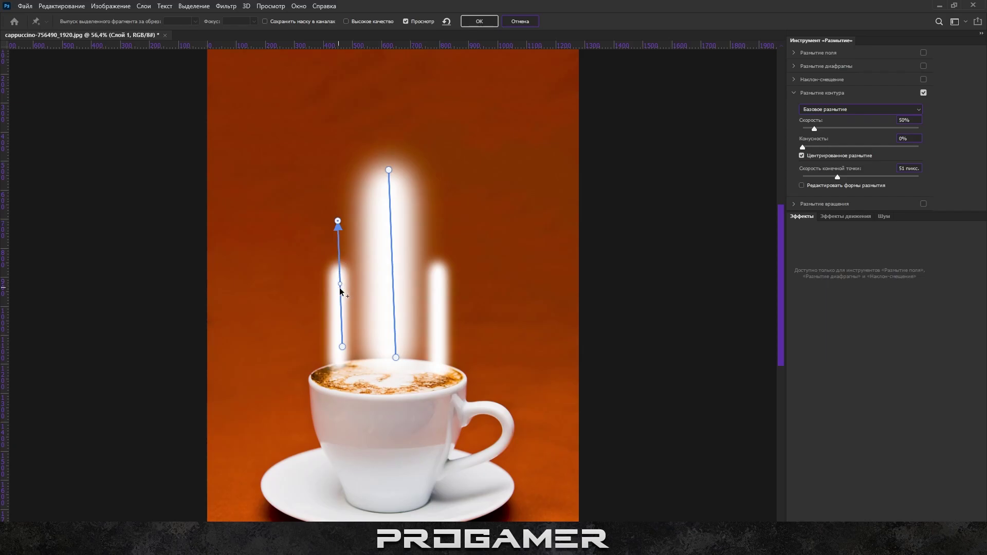
drag(340, 290, 357, 290)
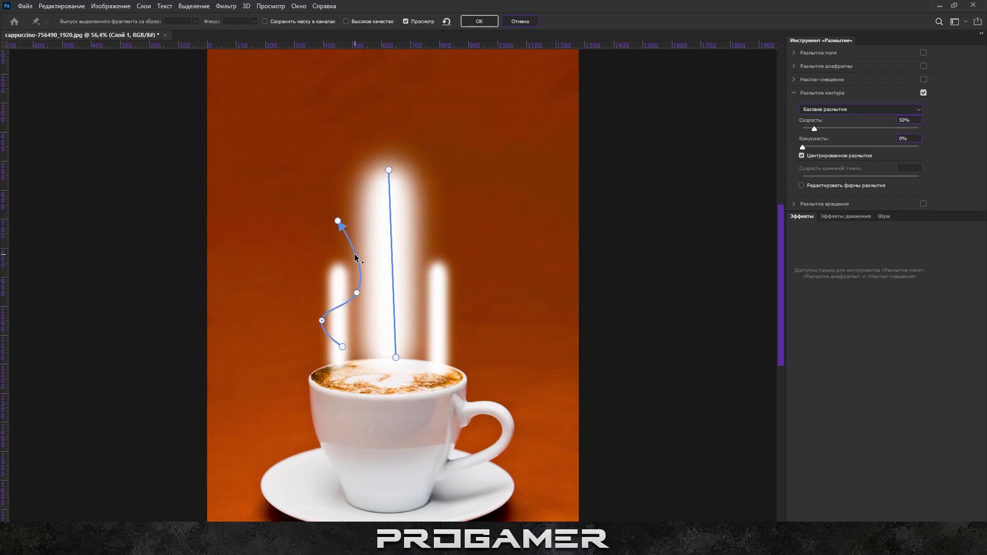
mouse_move(391, 280)
mouse_down()
mouse_move(421, 273)
mouse_move(412, 284)
mouse_up()
click(520, 21)
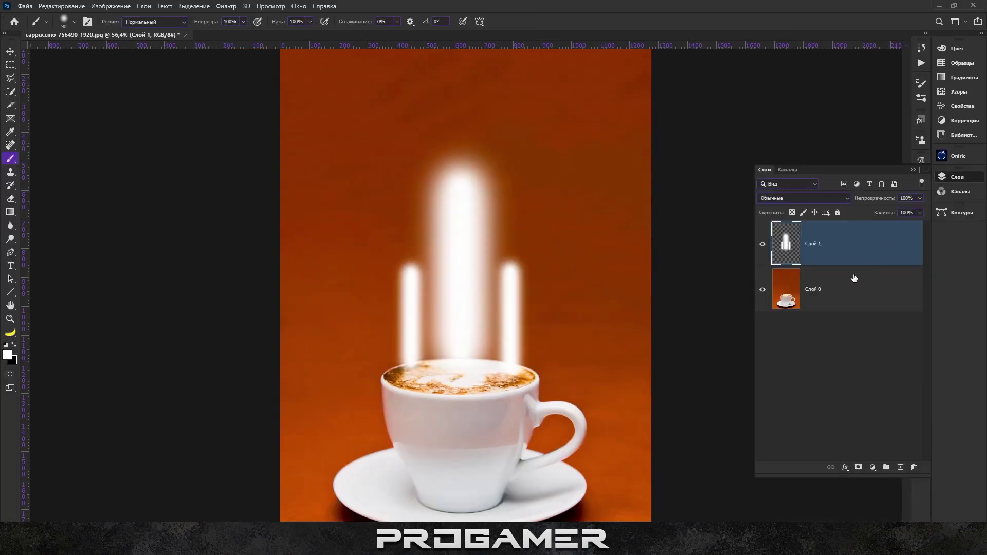
- Toggle the streaks to compare, then draw a double S-curved Path Blur up from the cup
click(764, 246)
click(764, 245)
click(763, 246)
click(10, 52)
click(217, 5)
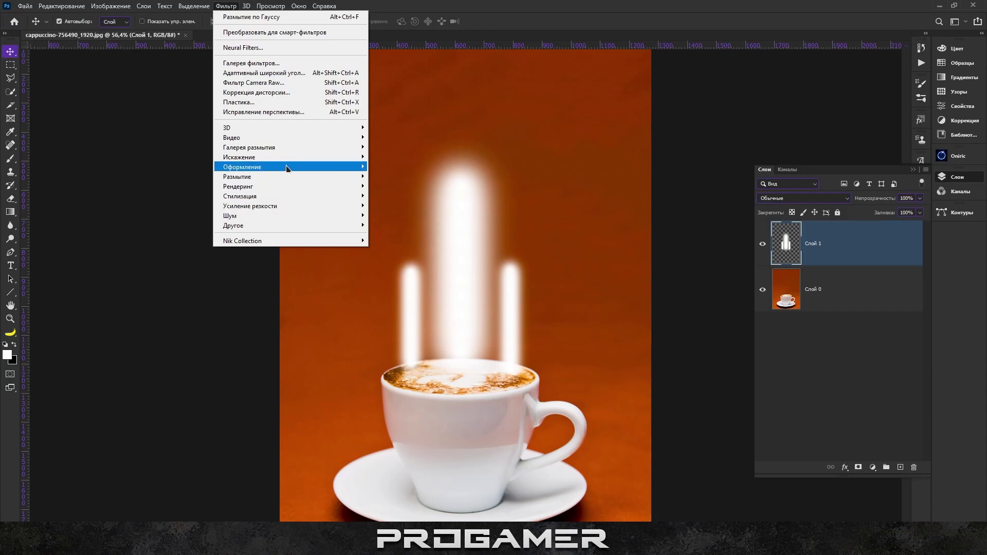
mouse_move(249, 147)
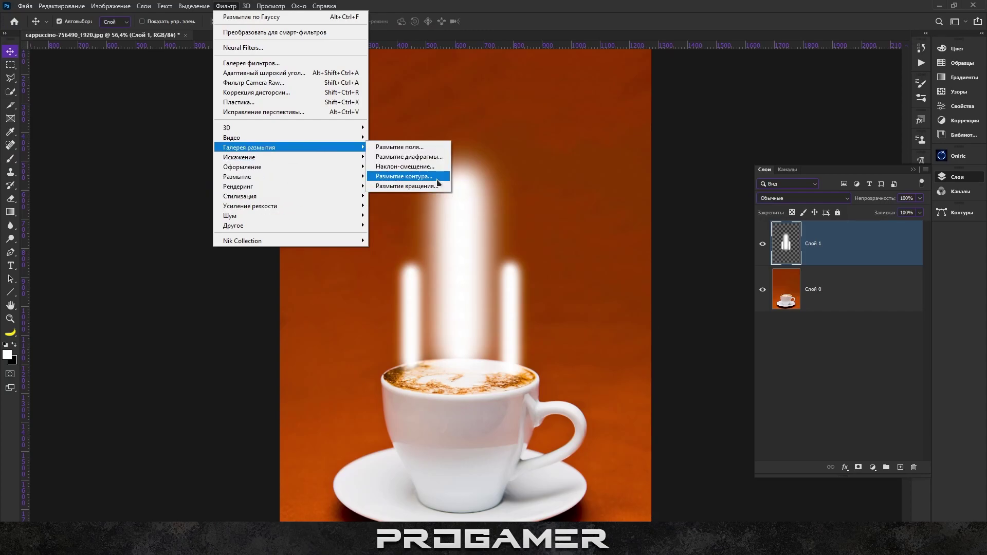
click(432, 176)
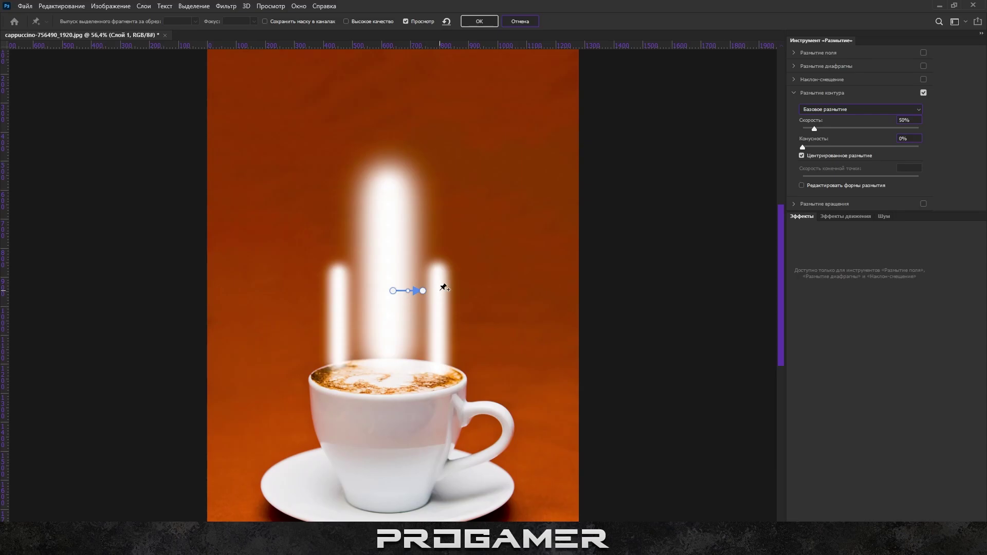
mouse_move(423, 291)
mouse_down()
mouse_move(378, 188)
mouse_move(390, 164)
mouse_up()
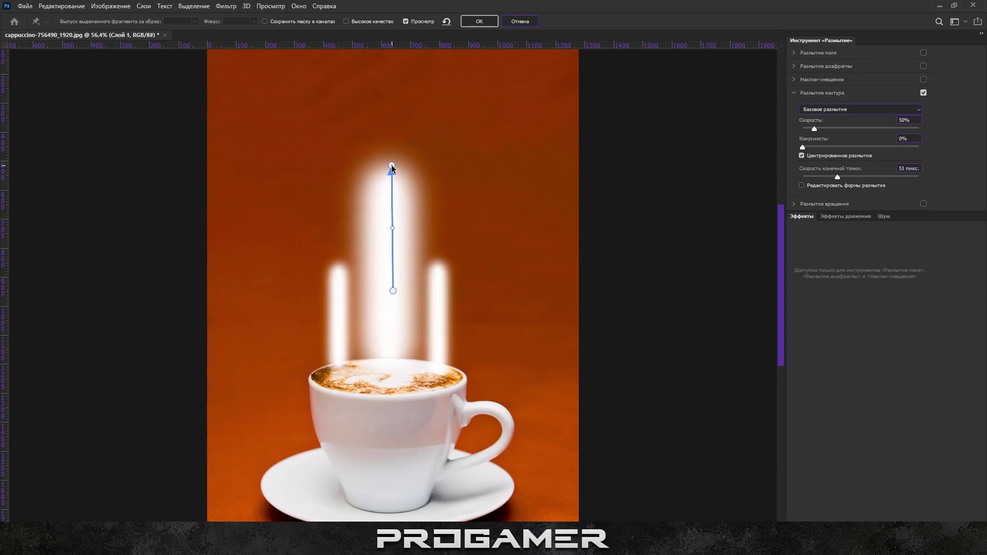
drag(392, 291, 390, 377)
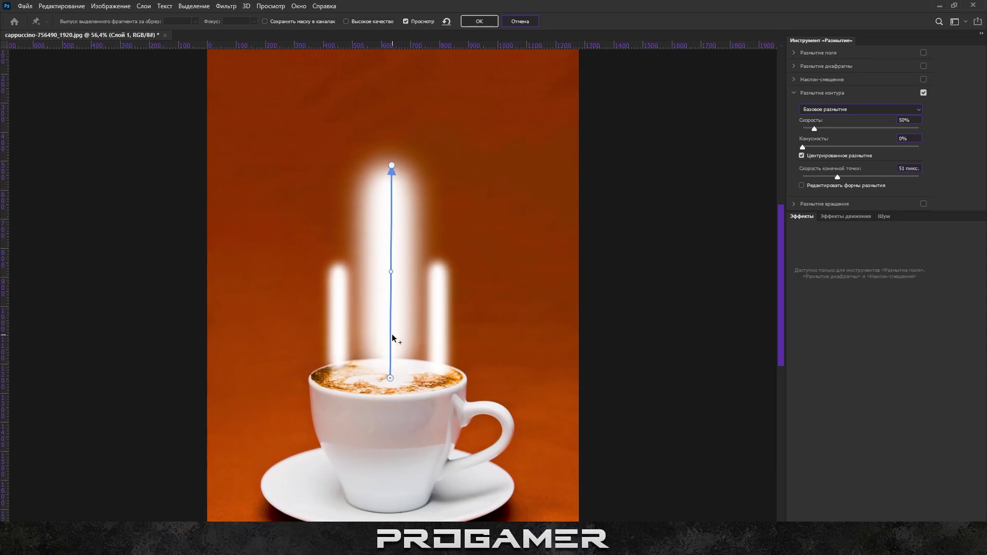
drag(391, 271, 348, 339)
drag(335, 277, 443, 280)
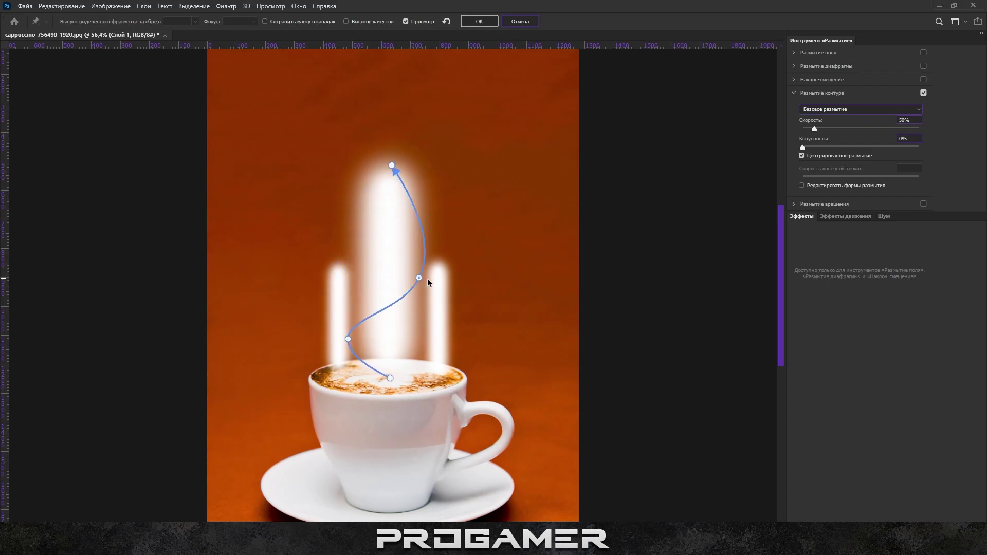
drag(443, 238, 333, 230)
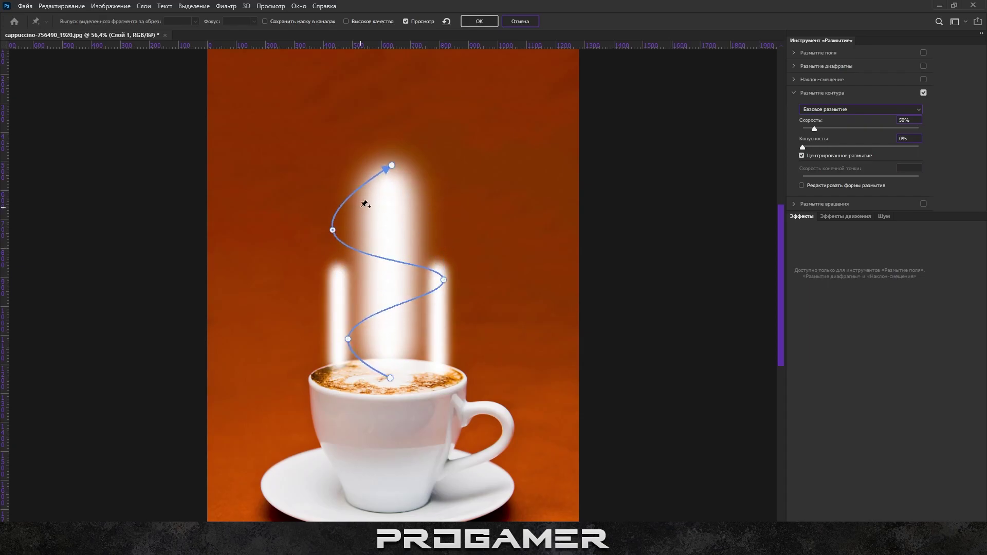
mouse_move(358, 196)
mouse_down()
mouse_move(394, 190)
mouse_move(386, 132)
mouse_up()
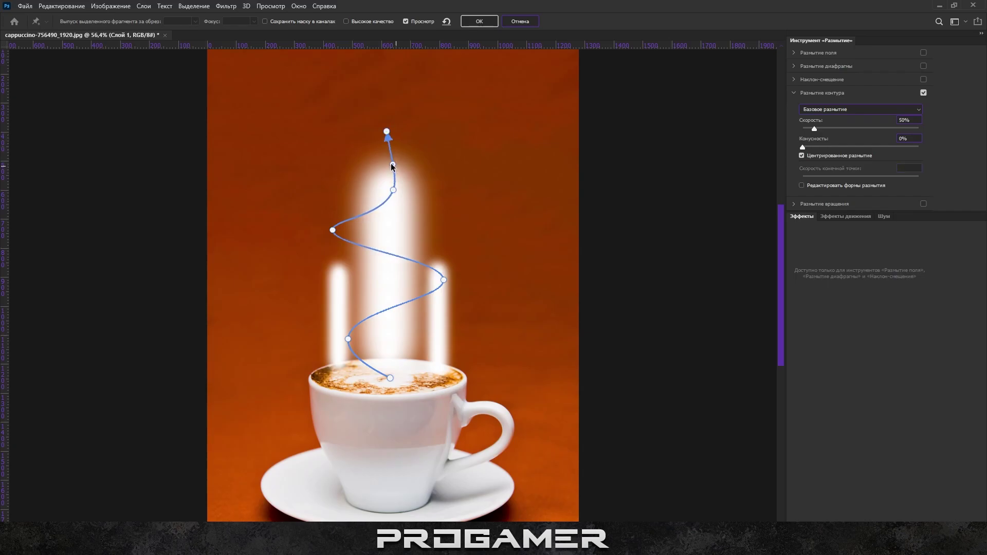
- Raise the path blur Speed and Taper, refine the lower curve points, and apply
drag(828, 130, 896, 131)
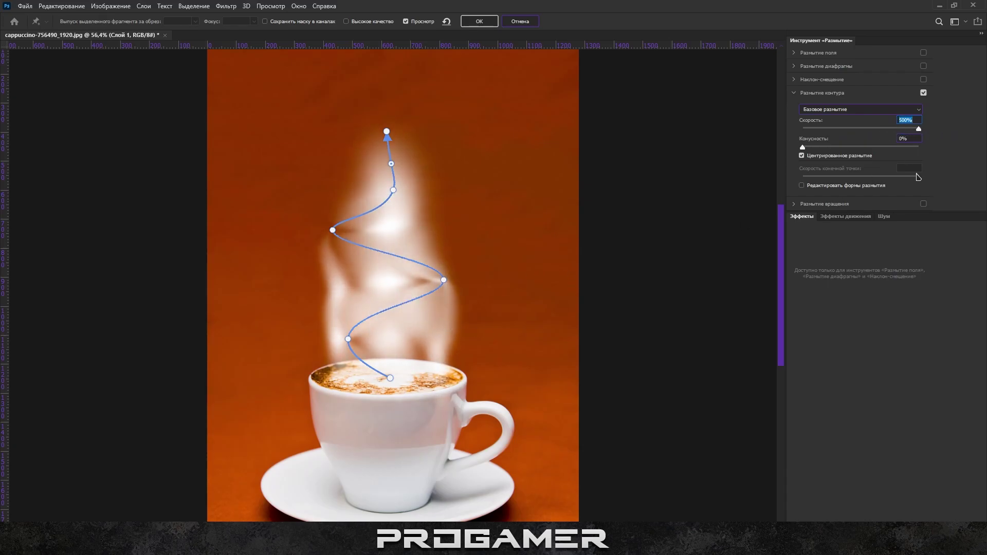
mouse_move(805, 149)
mouse_down()
mouse_move(834, 146)
mouse_move(750, 154)
mouse_up()
mouse_move(389, 307)
mouse_down()
mouse_move(362, 282)
mouse_move(349, 312)
mouse_up()
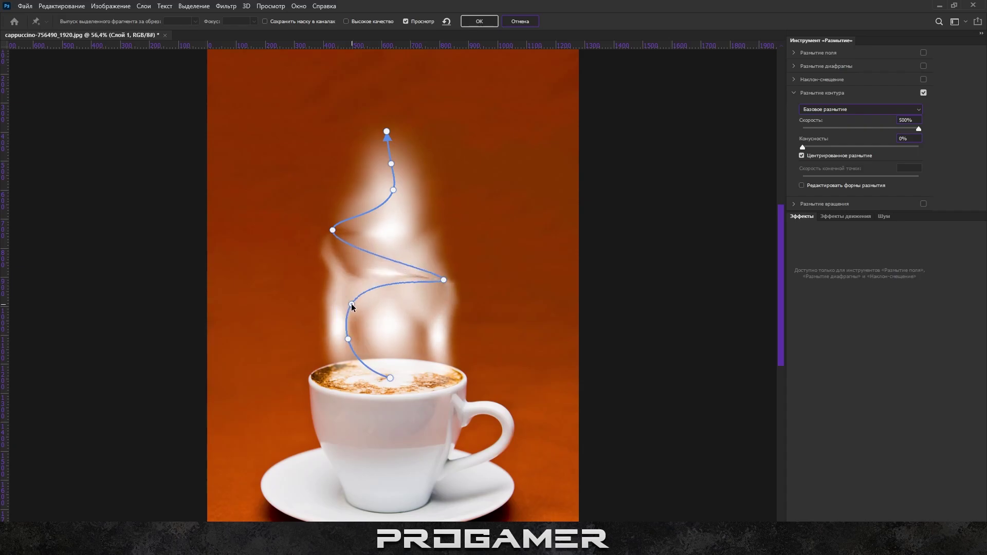
click(358, 360)
drag(358, 360, 390, 368)
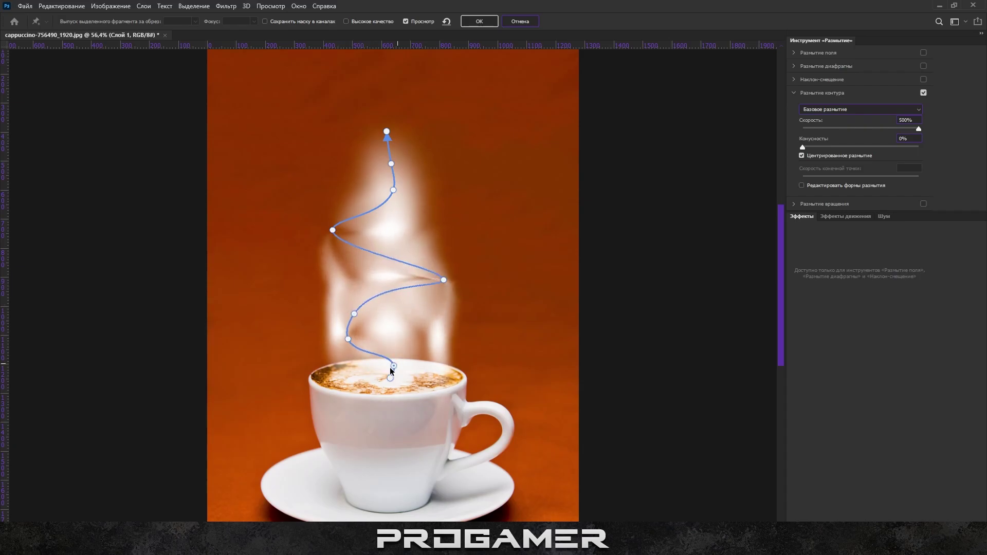
drag(388, 255, 385, 251)
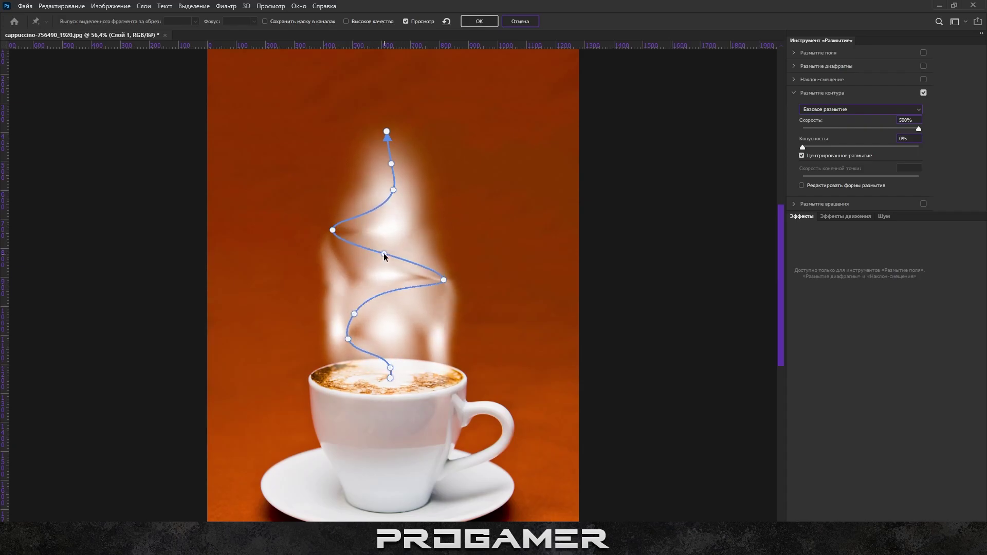
click(493, 21)
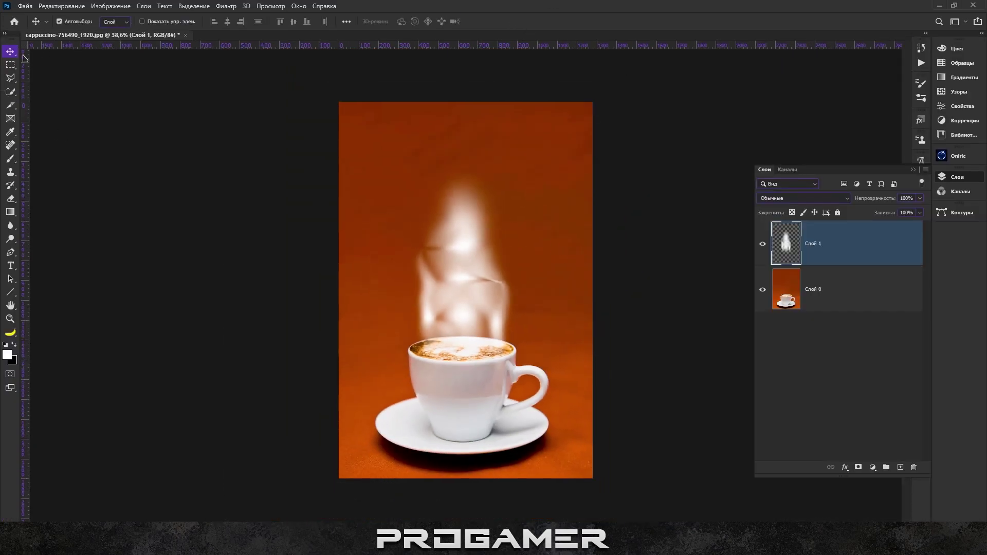
- Set the steam layer to Screen blend mode with 35% fill
click(793, 199)
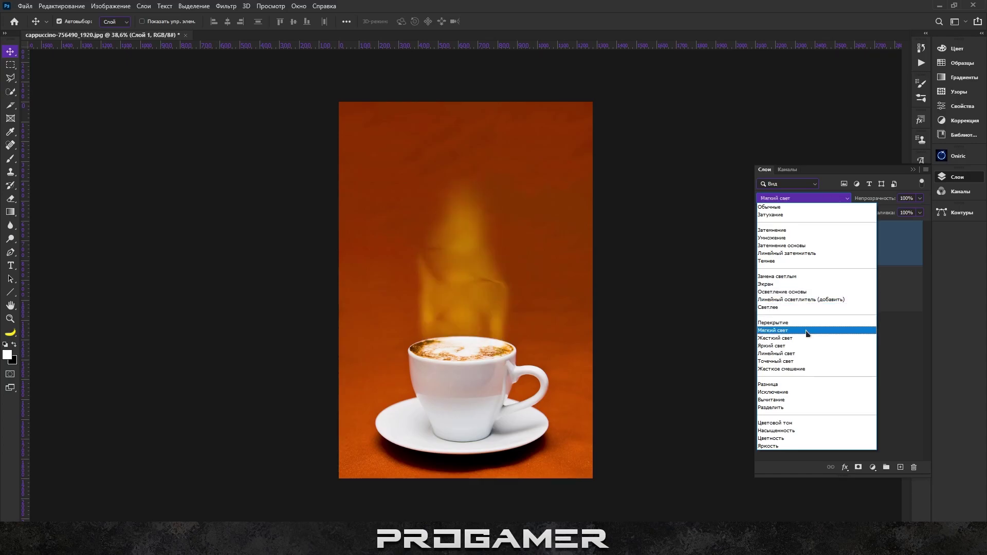
click(798, 284)
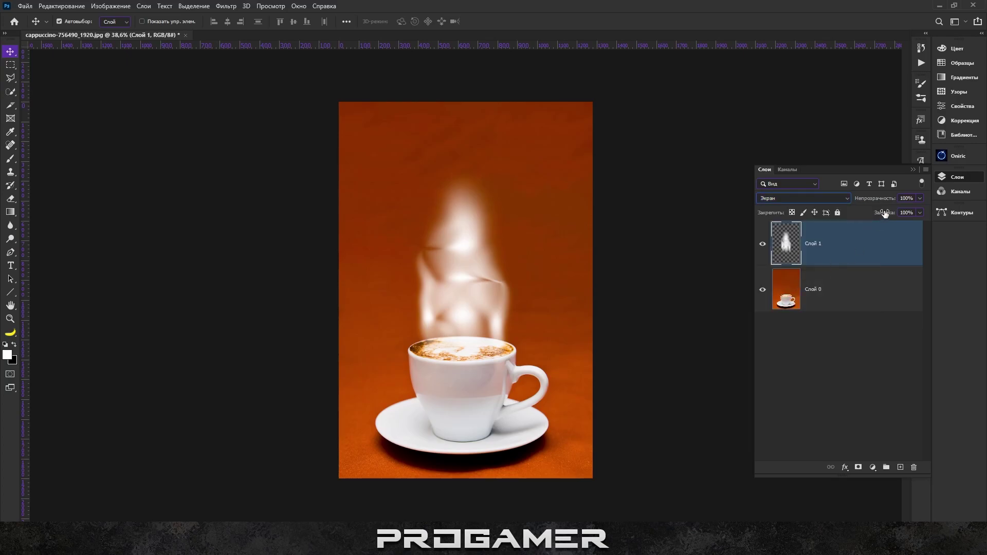
drag(884, 213, 857, 216)
click(903, 344)
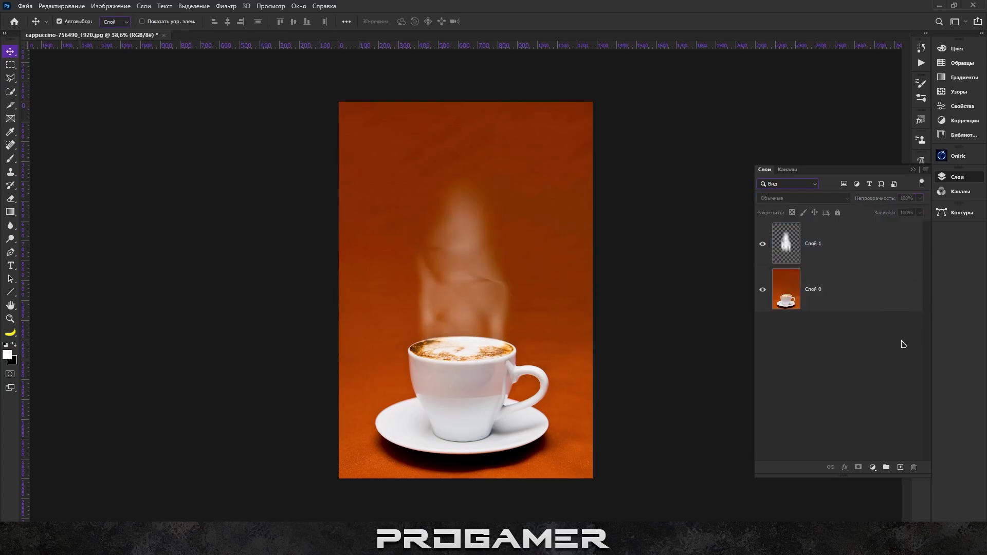
- Delete the steam layer, leaving only the cappuccino photo
scroll(592, 259, up, 3)
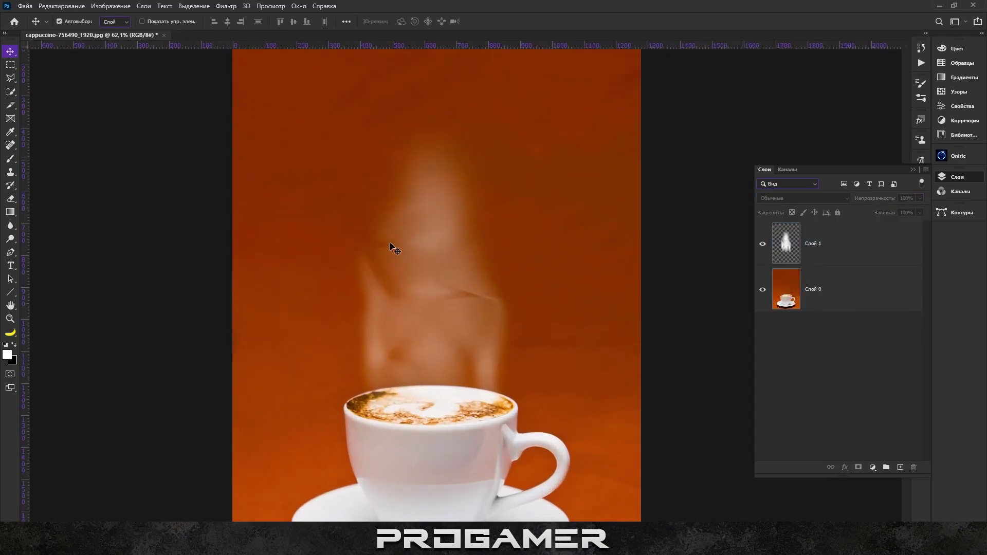
scroll(406, 249, down, 1)
scroll(411, 252, down, 1)
click(893, 254)
scroll(440, 231, down, 2)
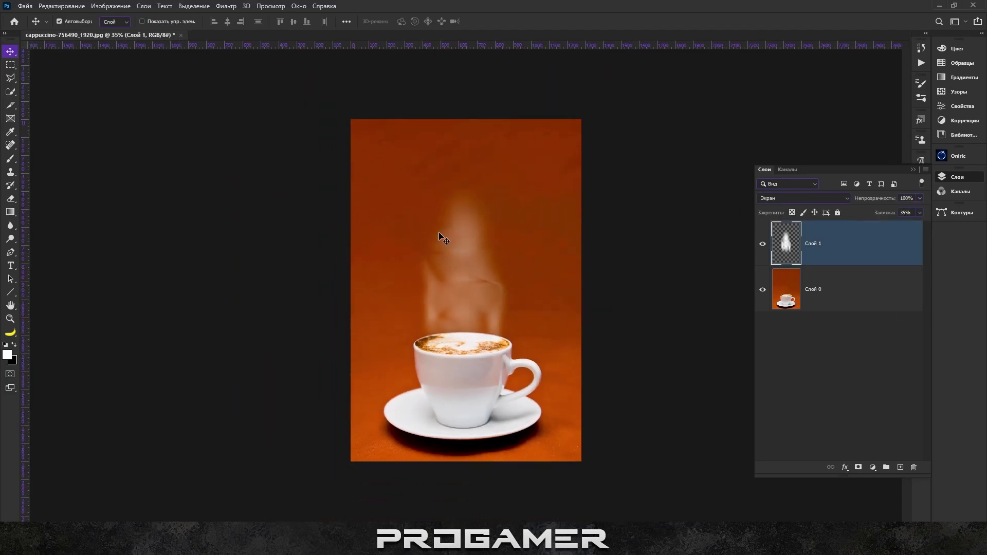
scroll(437, 200, up, 1)
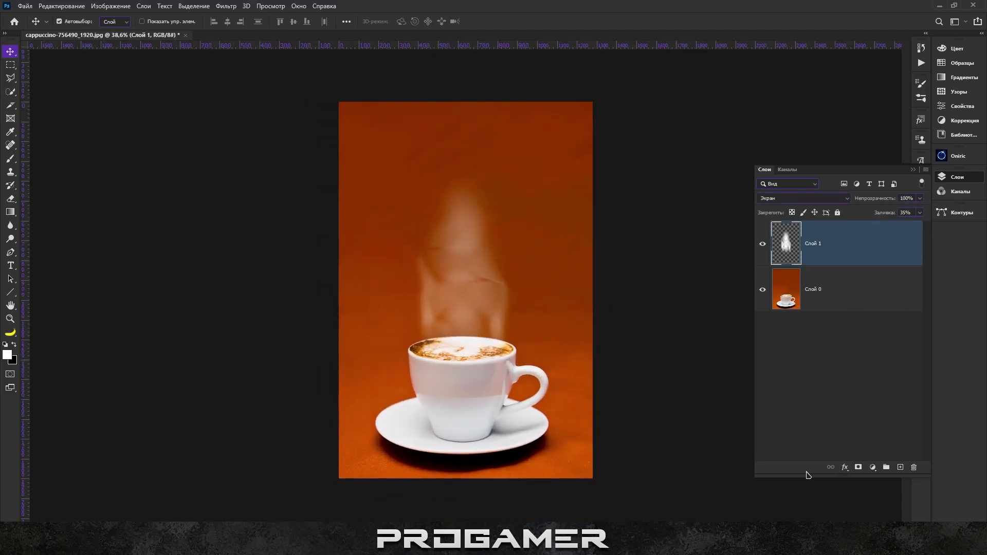
drag(918, 473, 912, 468)
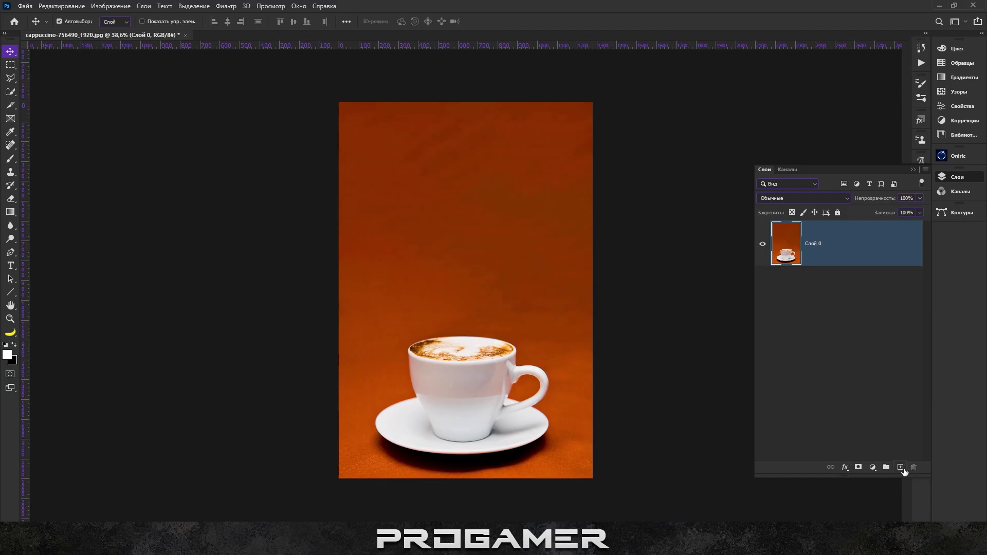
- On a new layer, select a rectangle above the cup and set the foreground to 7c7c7c
click(901, 468)
click(11, 66)
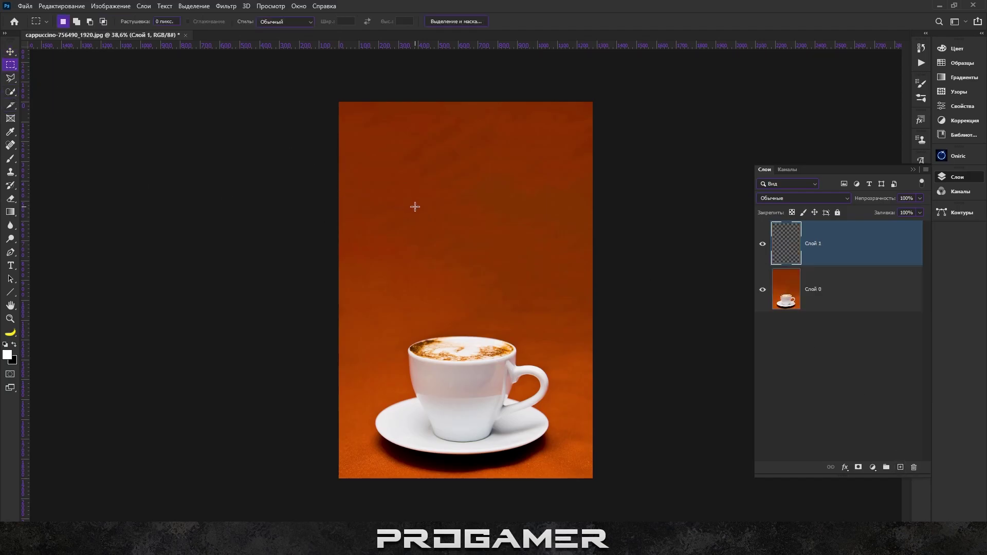
drag(398, 200, 519, 343)
scroll(431, 286, down, 2)
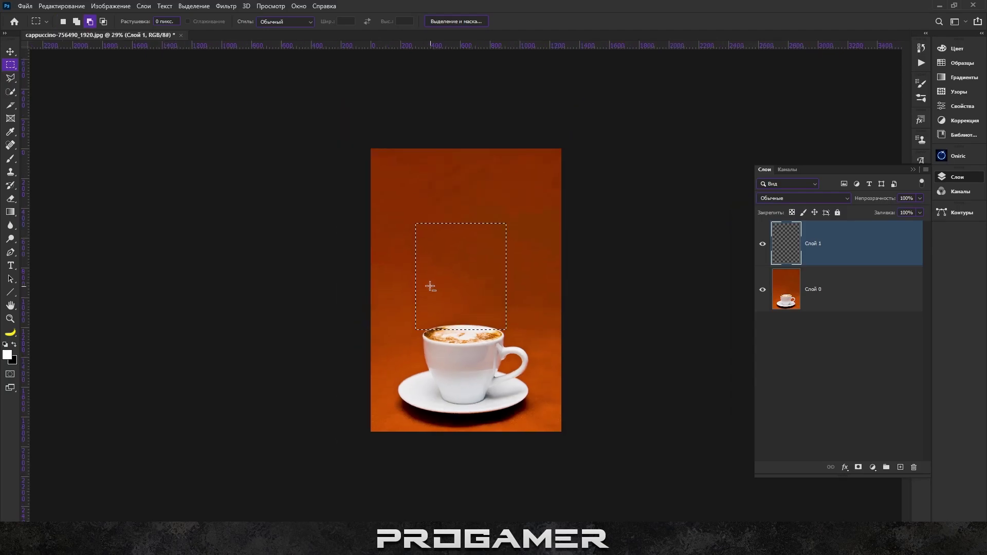
scroll(430, 286, up, 1)
scroll(430, 286, up, 1)
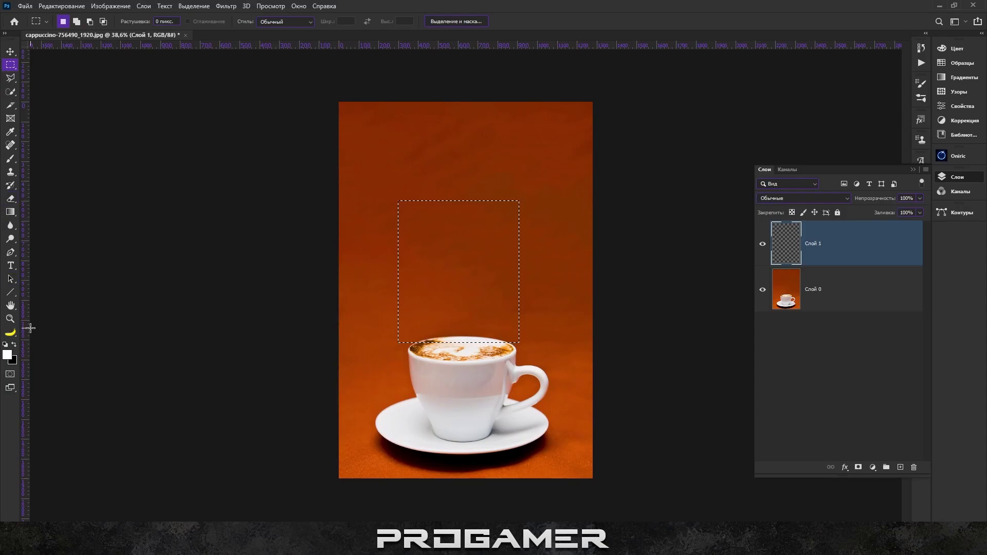
click(7, 354)
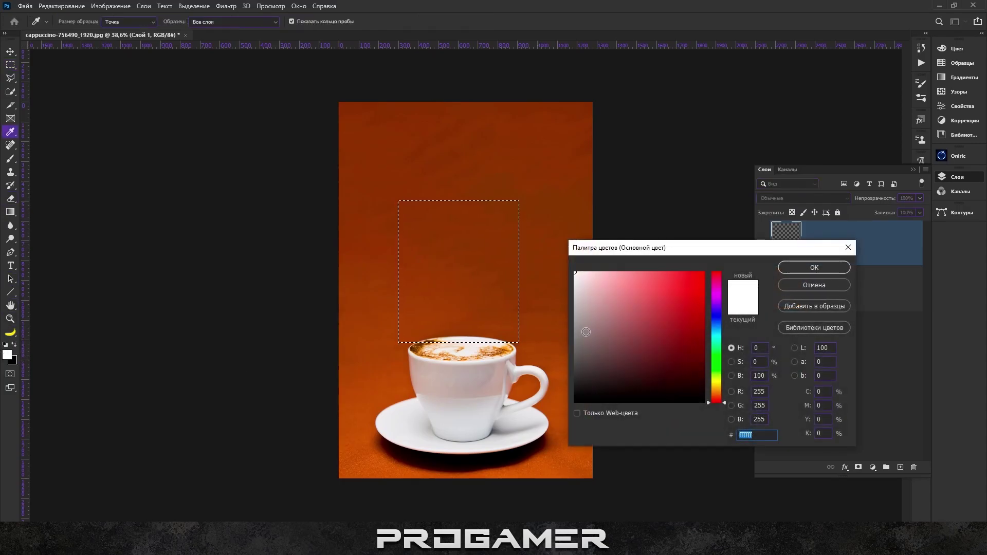
text(7c7c7c)
click(823, 268)
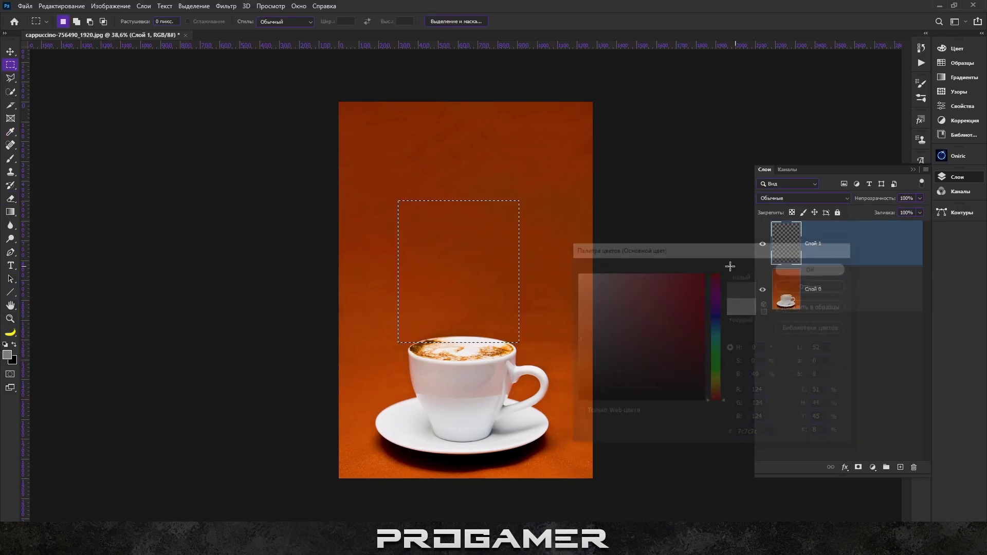
- Feather the rectangular selection by 2 px to soften its corners
key(b)
click(441, 375)
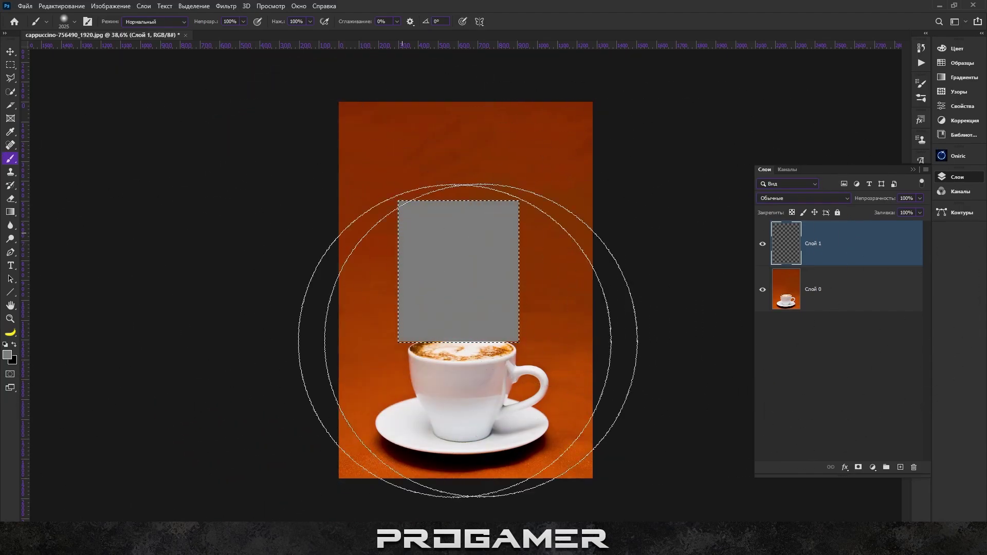
key(ctrl+z)
right_click(482, 238)
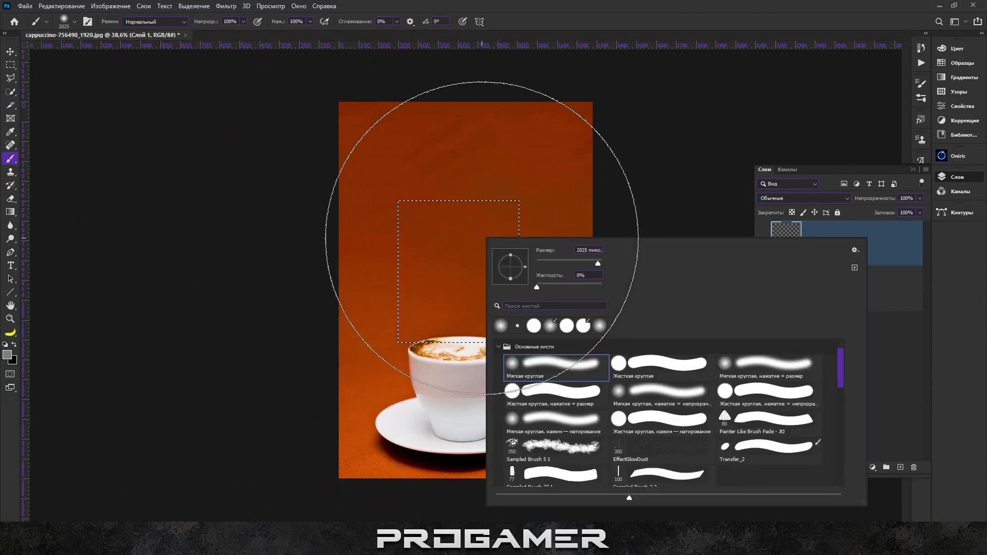
key(m)
key(Escape)
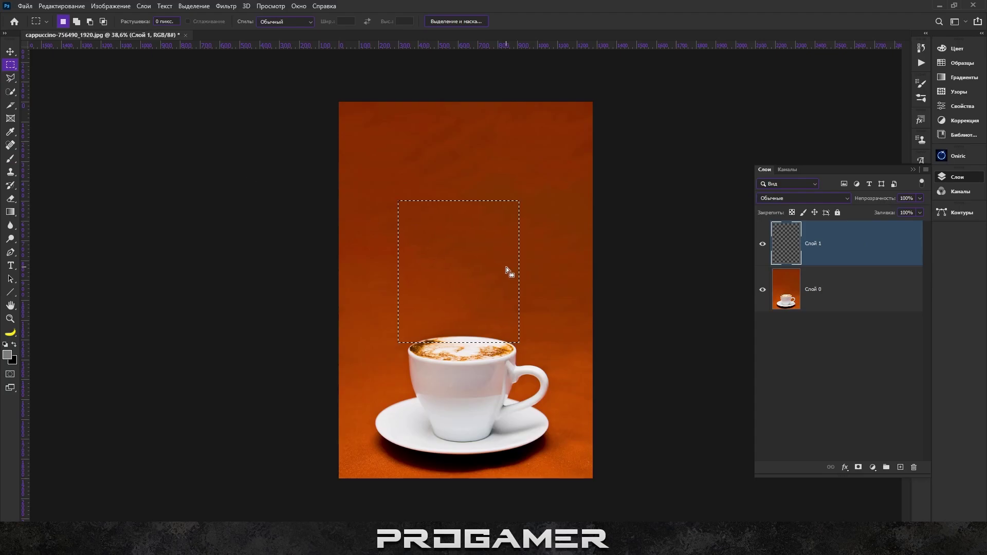
right_click(506, 271)
click(562, 286)
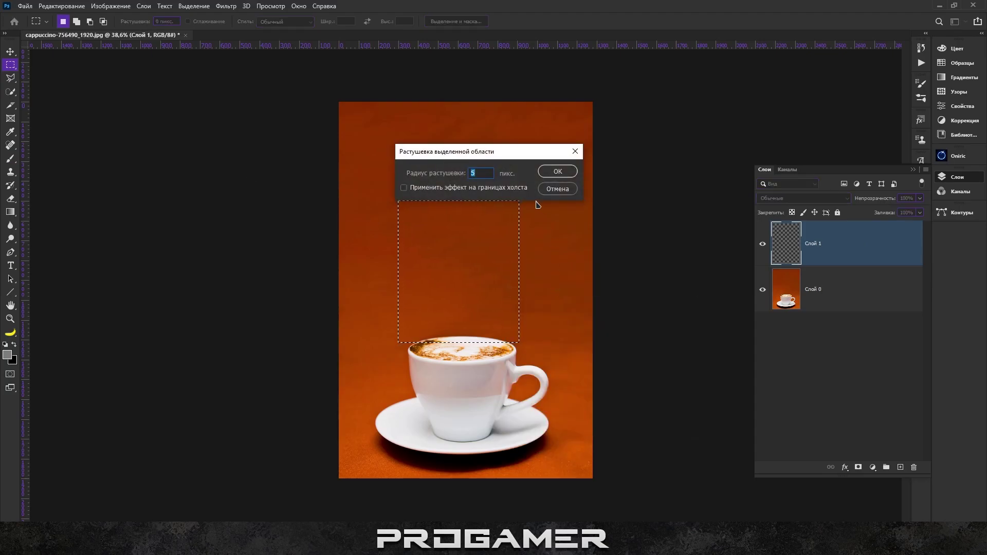
text(2)
click(558, 171)
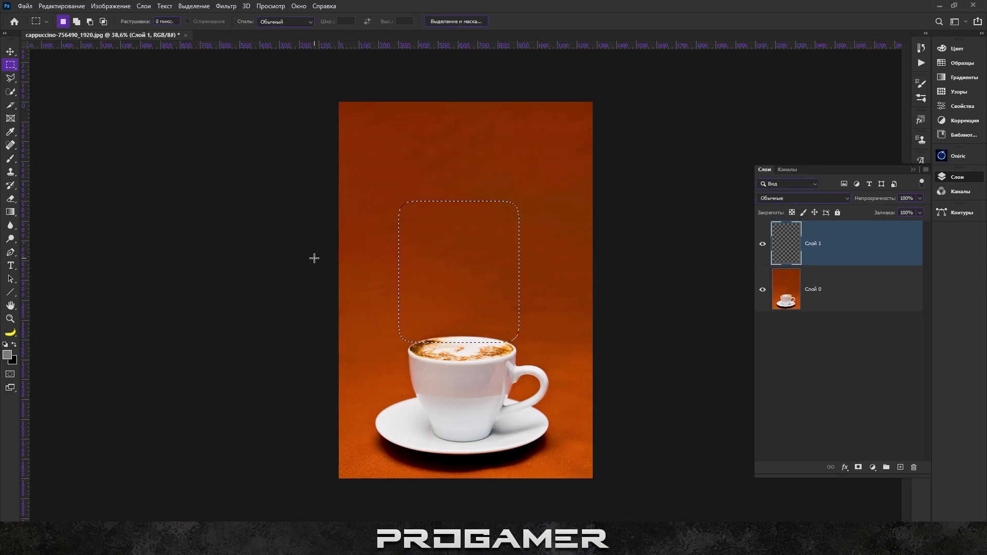
- Paint the feathered selection grey with a soft brush and deselect it
key(b)
drag(562, 261, 736, 363)
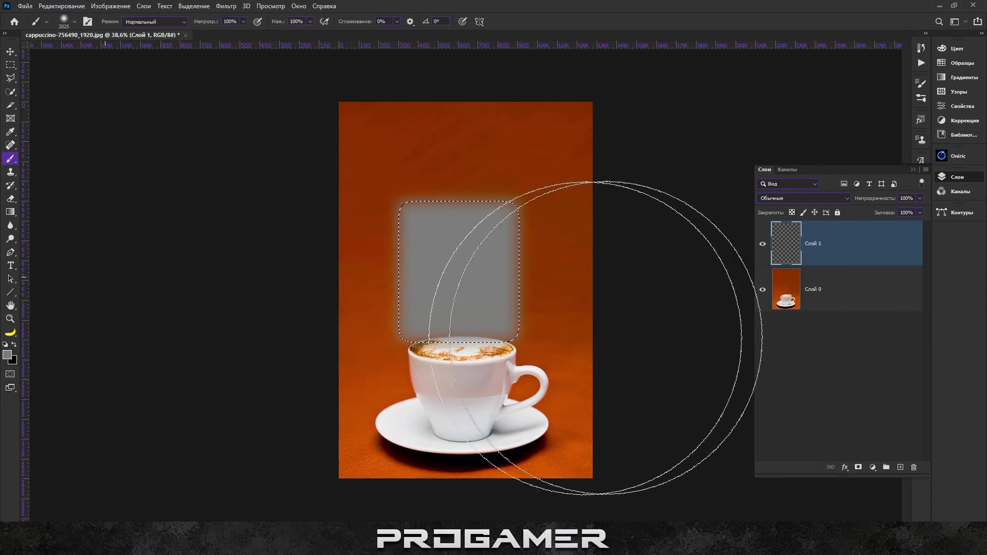
key(ctrl+d)
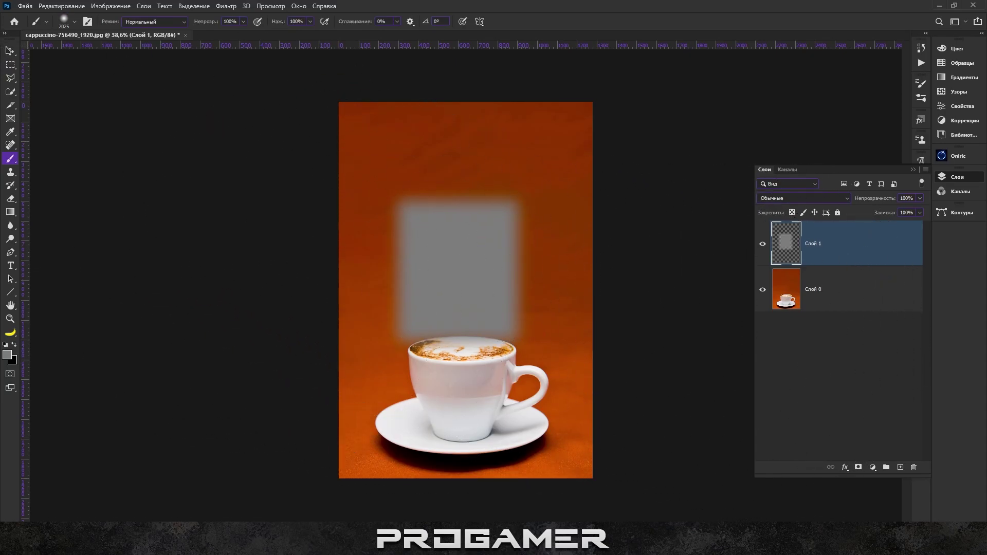
click(10, 52)
- Apply the Wave distortion to the grey block
click(229, 5)
mouse_move(254, 156)
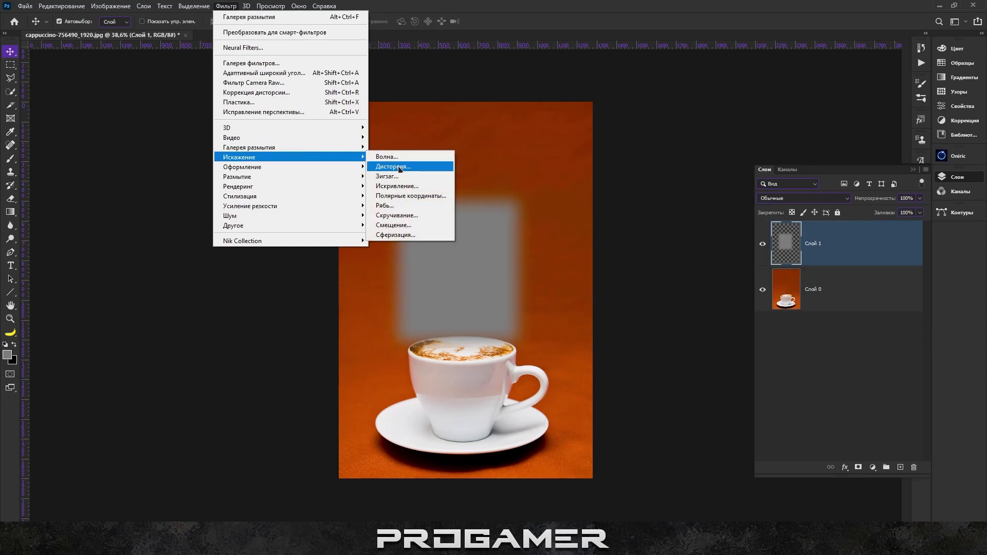
click(391, 157)
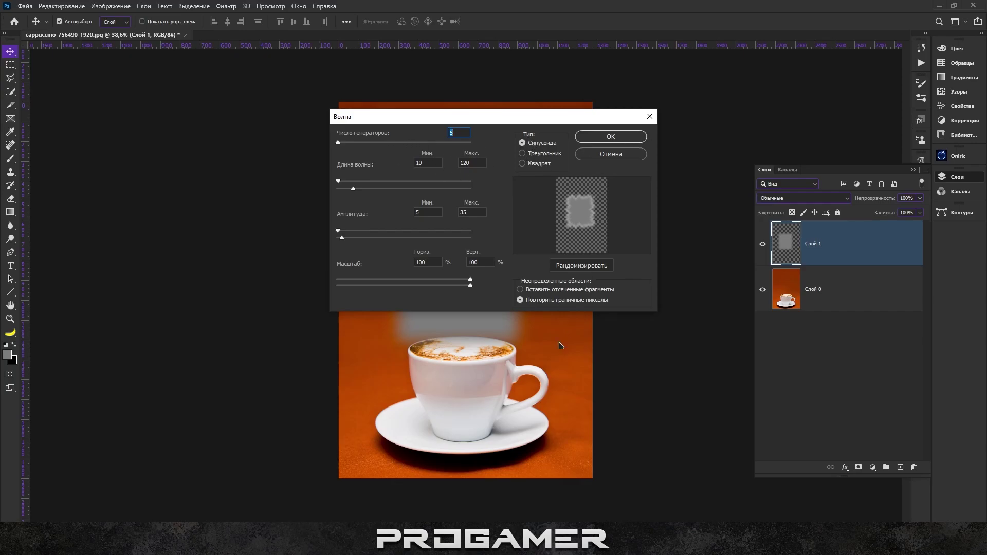
click(616, 136)
- Soften the wavy block with a Gaussian Blur of radius 20
click(226, 6)
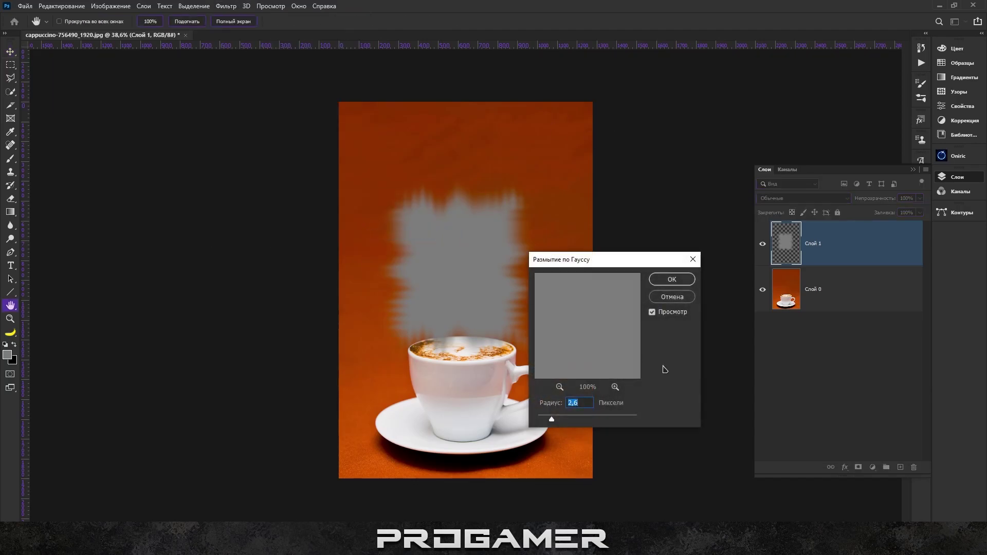
text(20)
click(672, 279)
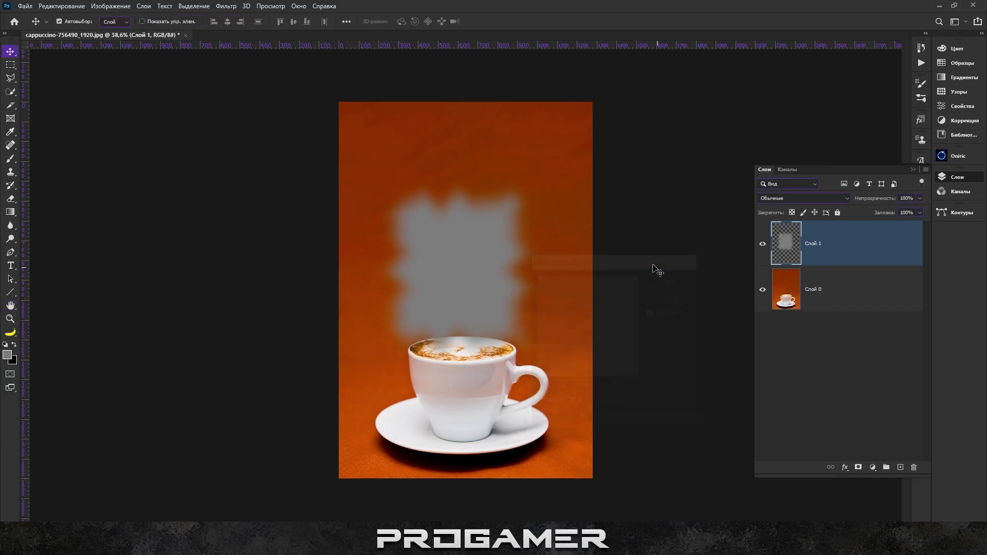
- Streak the grey shape vertically with Motion Blur at 90° and 250 px distance
click(226, 6)
mouse_move(291, 176)
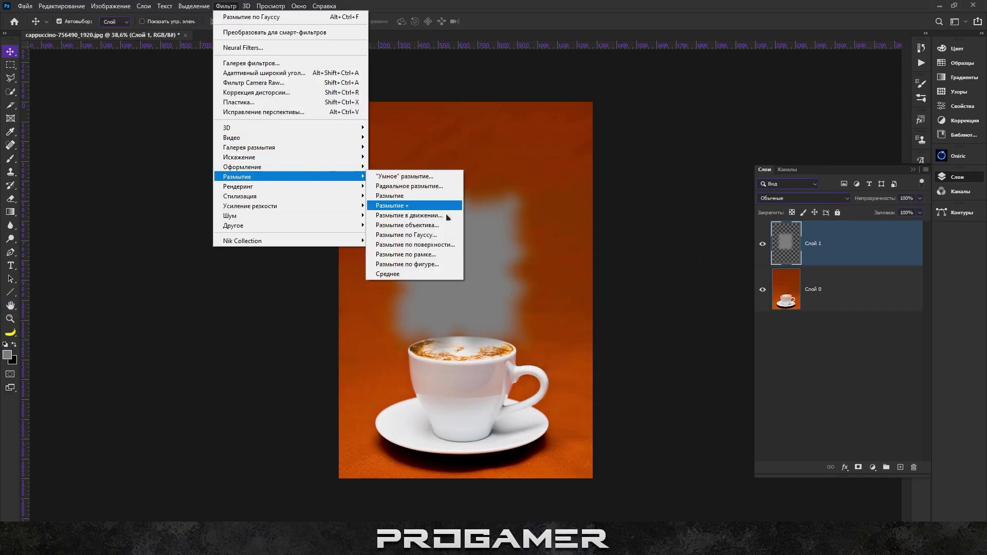
click(401, 225)
text(90)
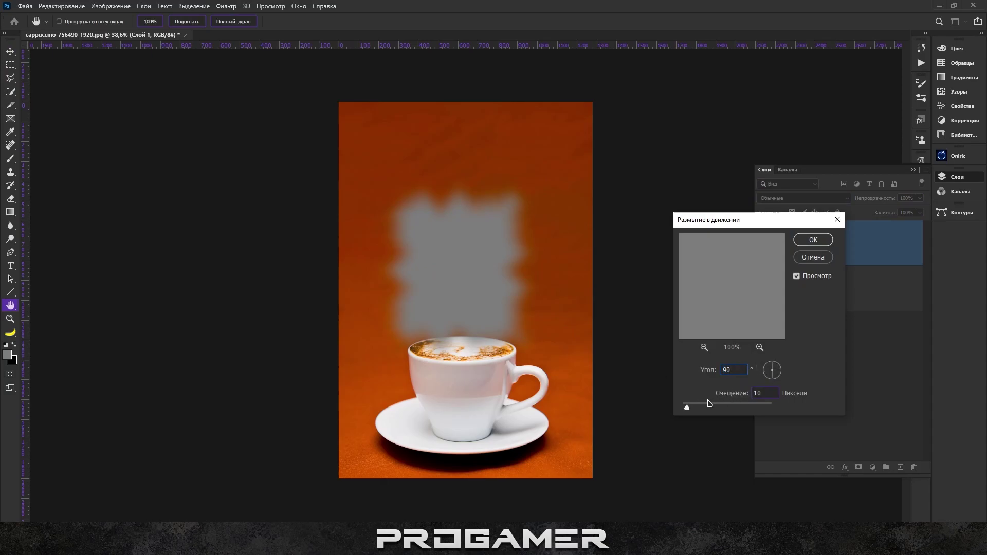
mouse_move(700, 404)
mouse_down()
mouse_move(737, 404)
mouse_move(728, 407)
mouse_up()
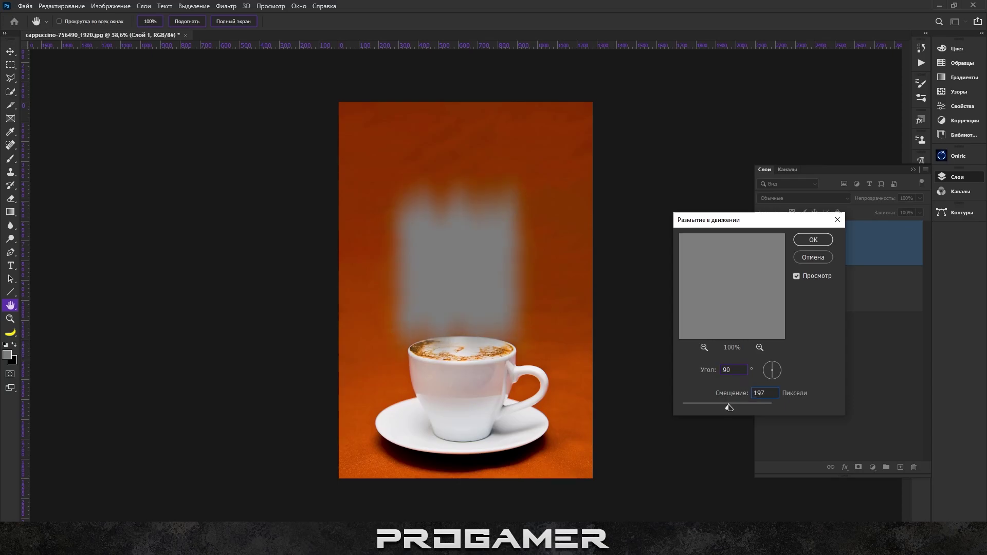
click(800, 240)
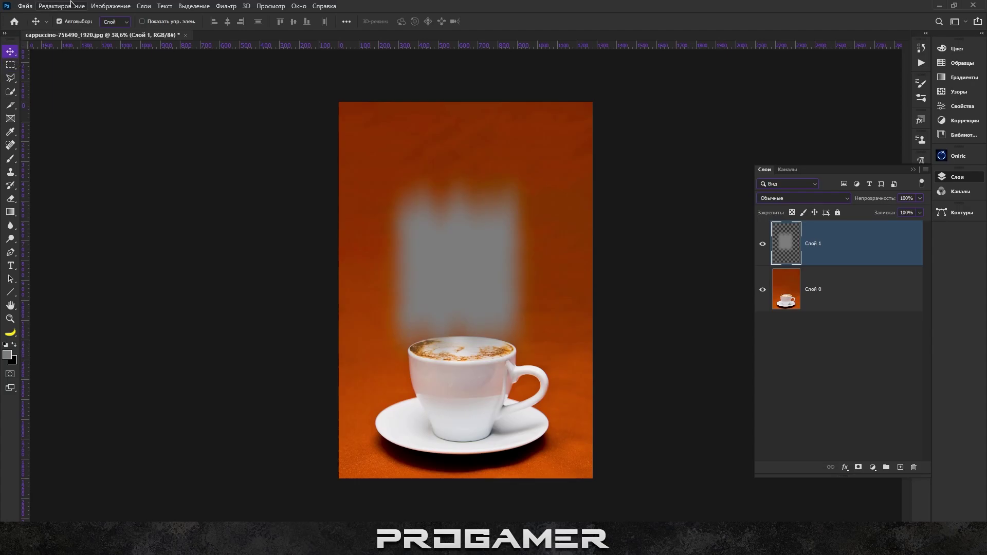
- Bend the Shear distortion curve so the steam shape sways
click(229, 5)
mouse_move(255, 156)
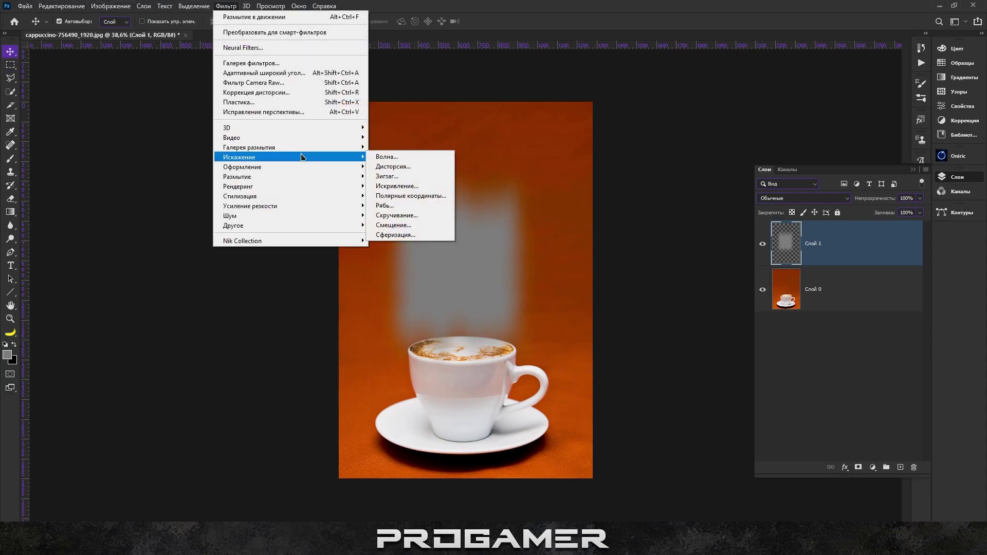
click(397, 186)
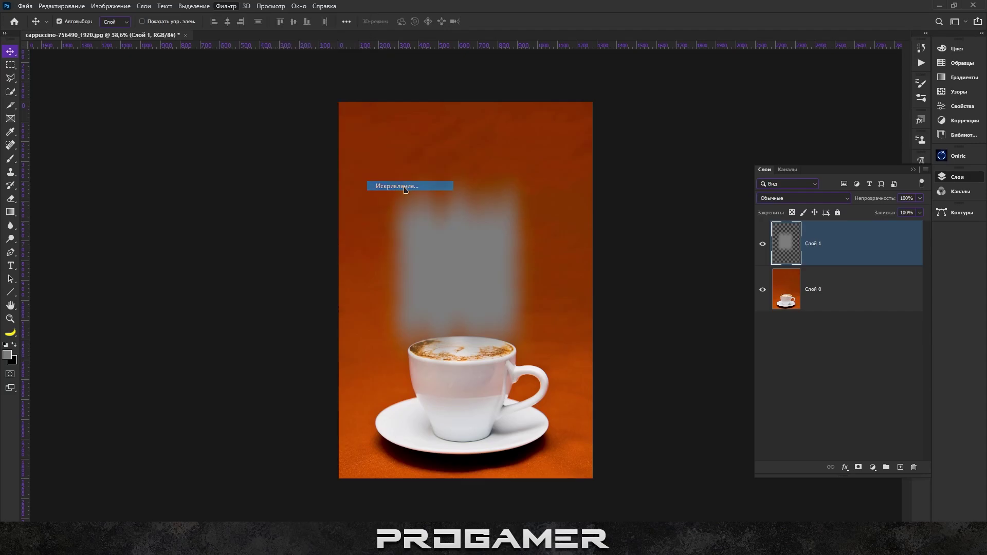
mouse_move(451, 171)
mouse_down()
mouse_move(438, 179)
mouse_move(448, 140)
mouse_up()
- Undo the applied Shear and tilt a 15 px Tilt-Shift blur band diagonally across the steam
click(558, 136)
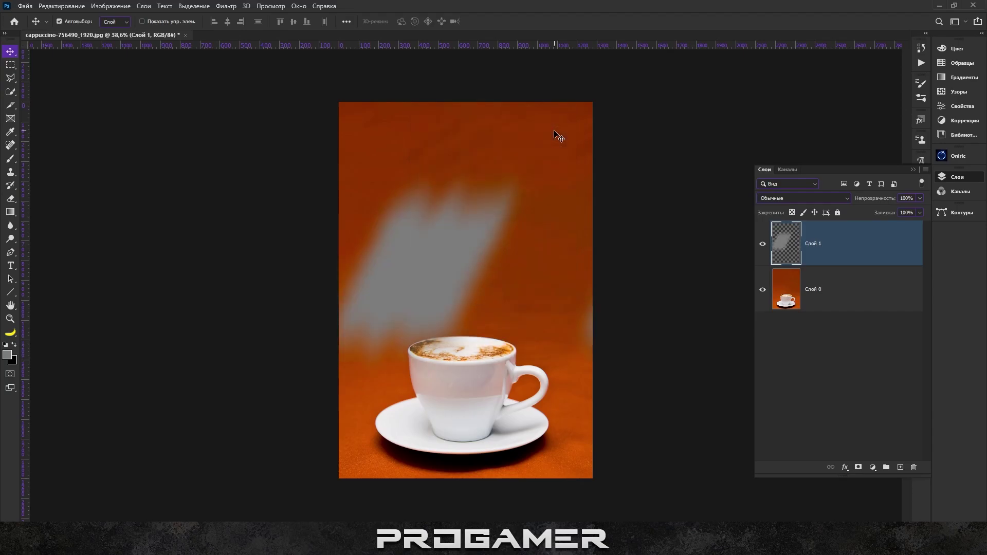
key(ctrl+z)
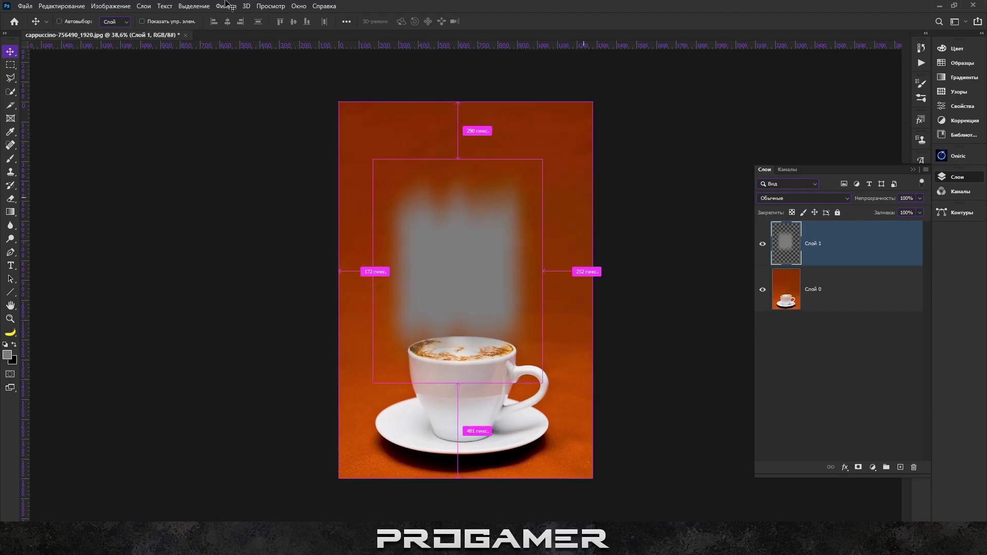
click(227, 5)
mouse_move(249, 147)
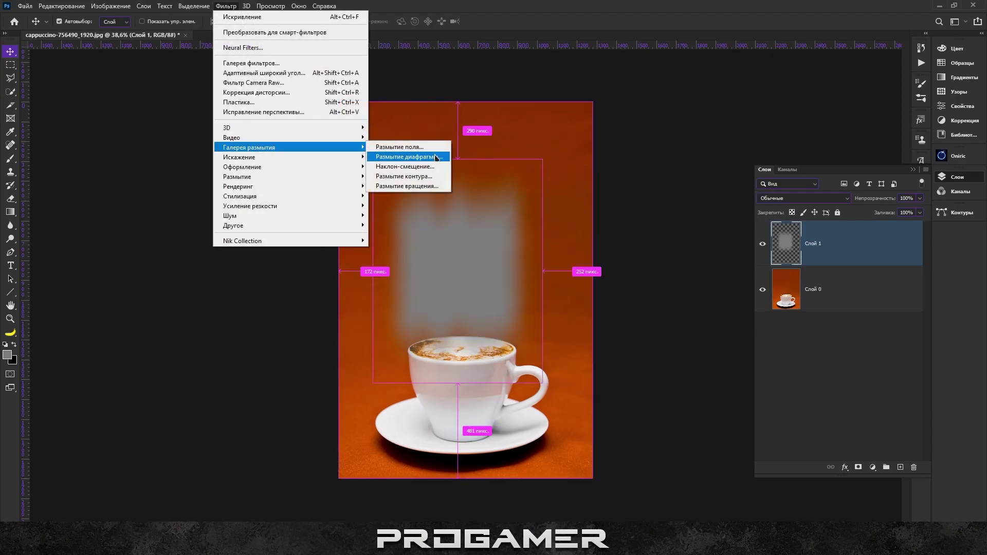
click(400, 166)
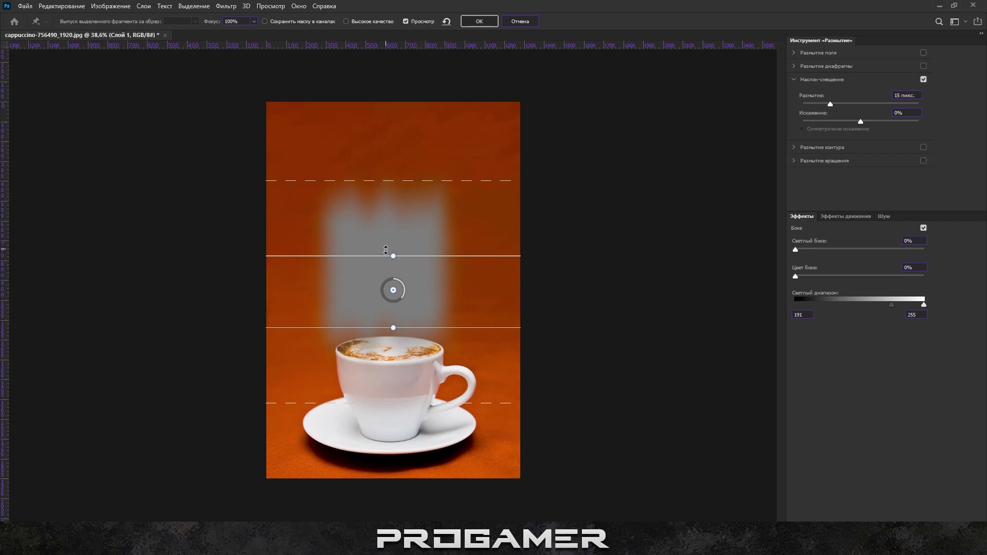
mouse_move(390, 254)
mouse_down()
mouse_move(385, 303)
mouse_move(351, 281)
mouse_up()
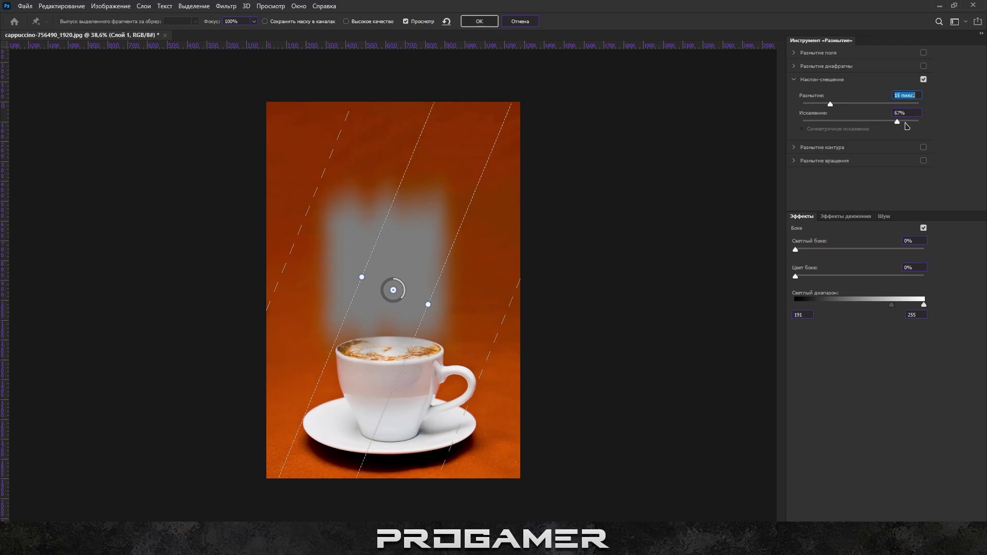
- Set tilt-shift distortion to 36% and pull both feather lines inward
click(898, 121)
drag(900, 126, 882, 131)
mouse_move(494, 341)
mouse_down()
mouse_move(448, 327)
mouse_move(430, 304)
mouse_move(416, 325)
mouse_up()
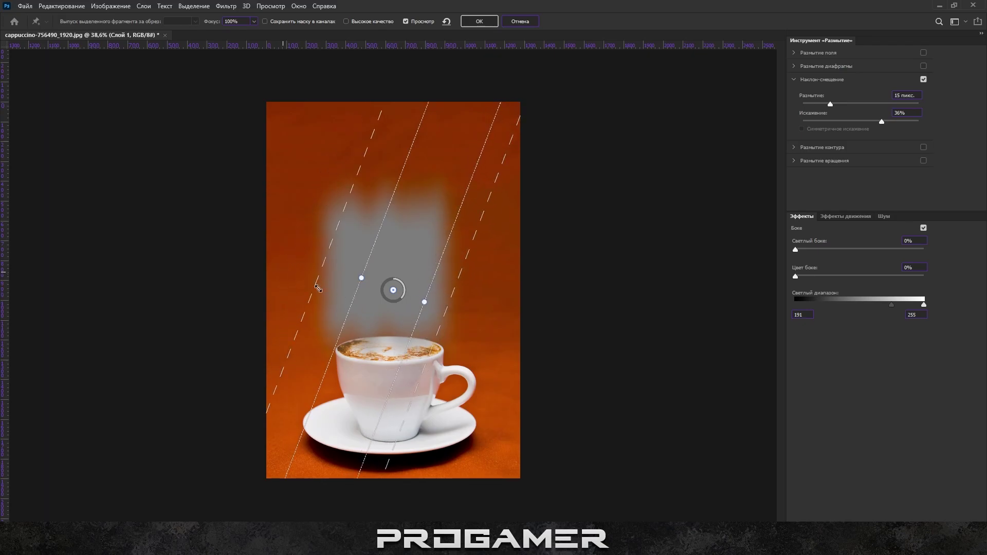
drag(317, 288, 348, 315)
click(477, 22)
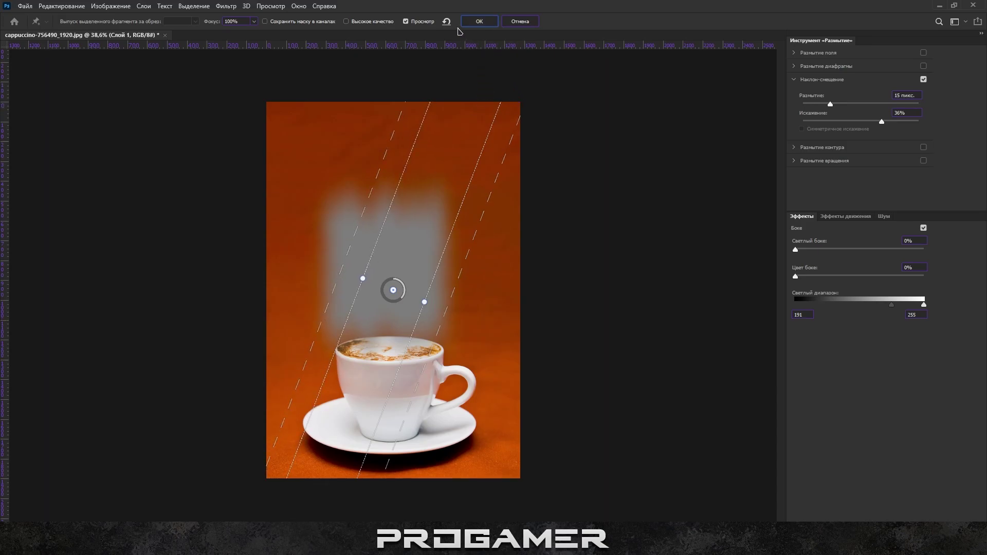
click(481, 21)
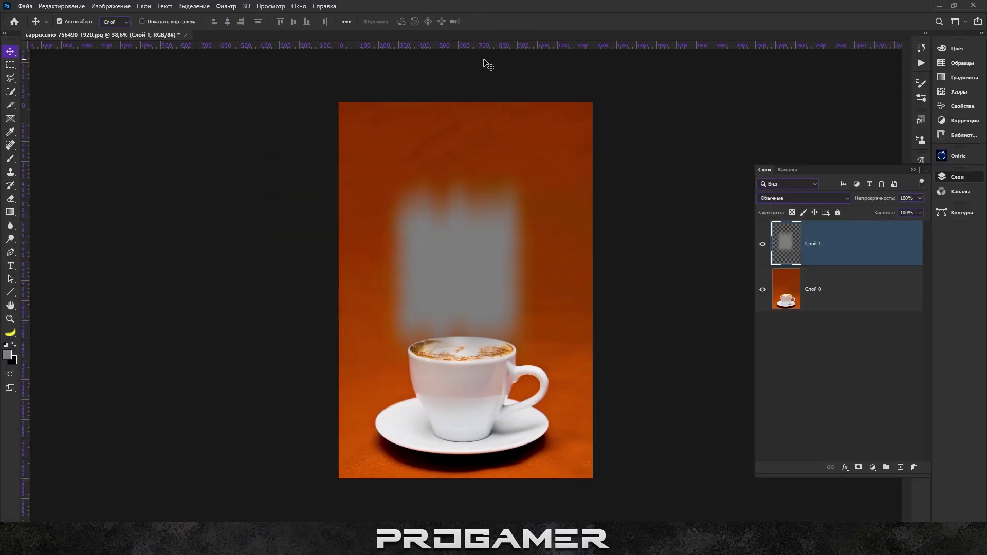
scroll(506, 165, down, 2)
scroll(521, 222, up, 1)
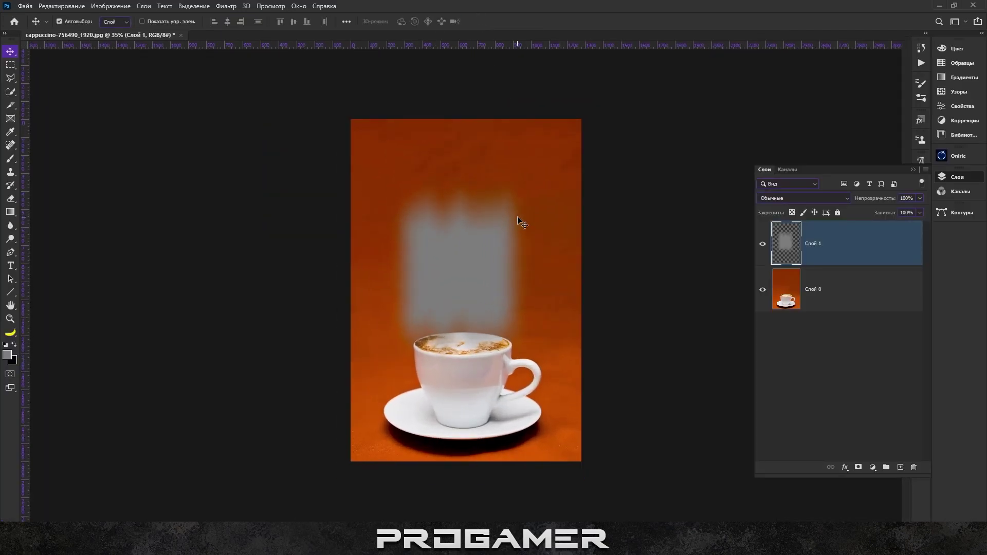
click(762, 244)
click(227, 6)
click(220, 6)
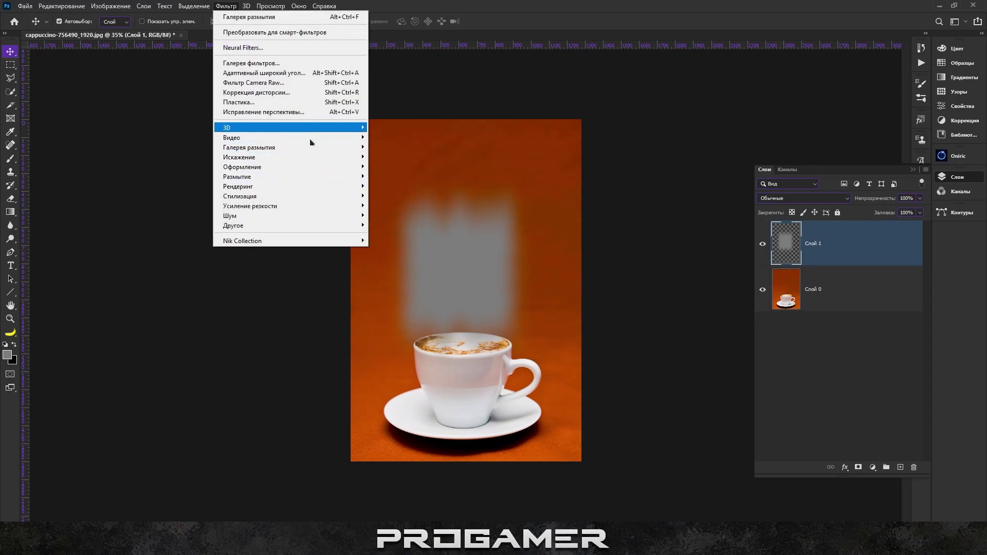
mouse_move(249, 147)
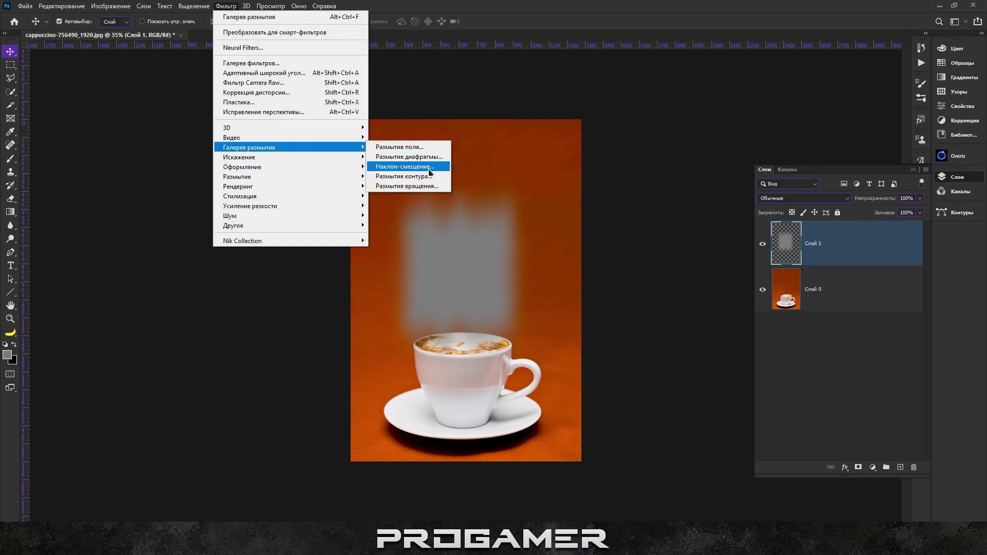
click(430, 167)
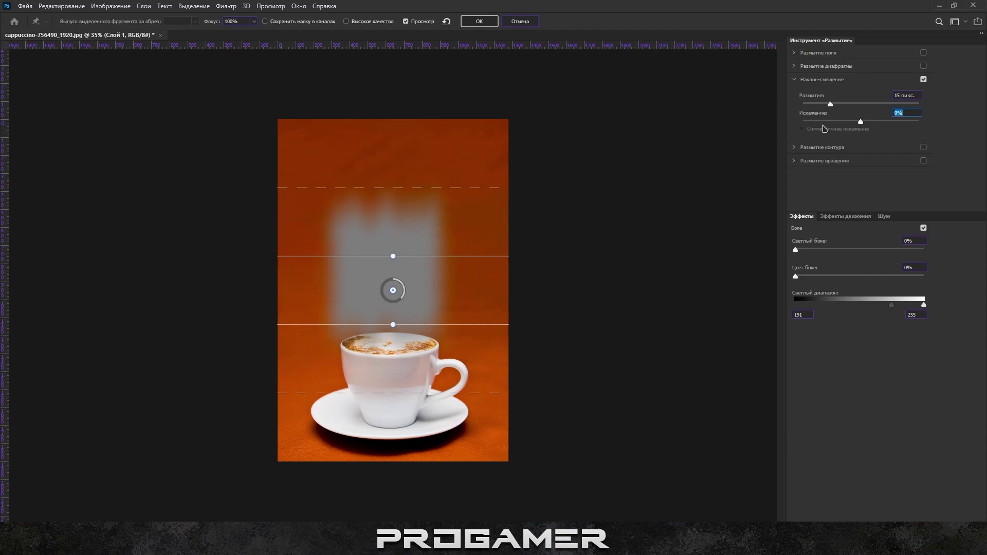
mouse_move(861, 124)
mouse_down()
mouse_move(717, 124)
mouse_move(876, 128)
mouse_move(871, 104)
mouse_up()
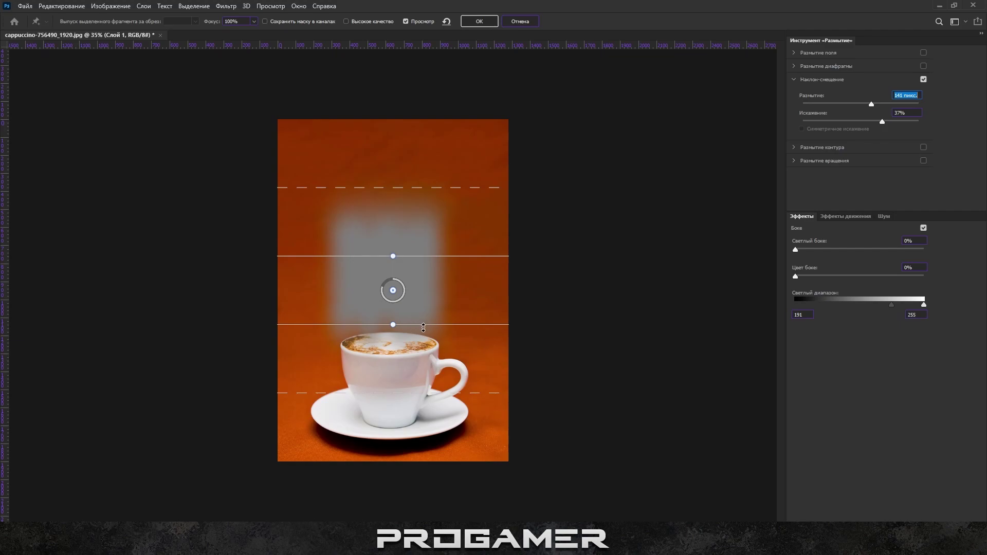
drag(423, 327, 423, 322)
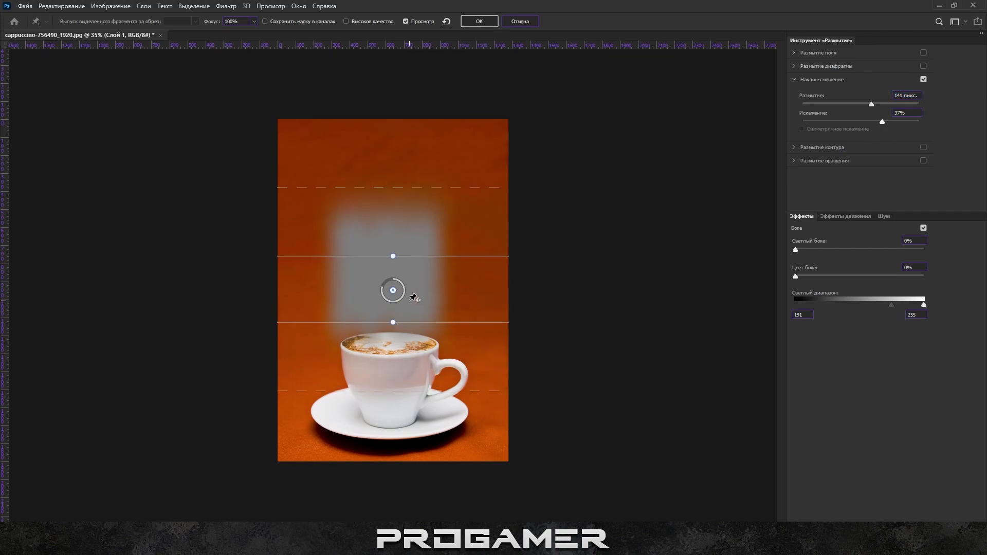
drag(399, 330, 399, 328)
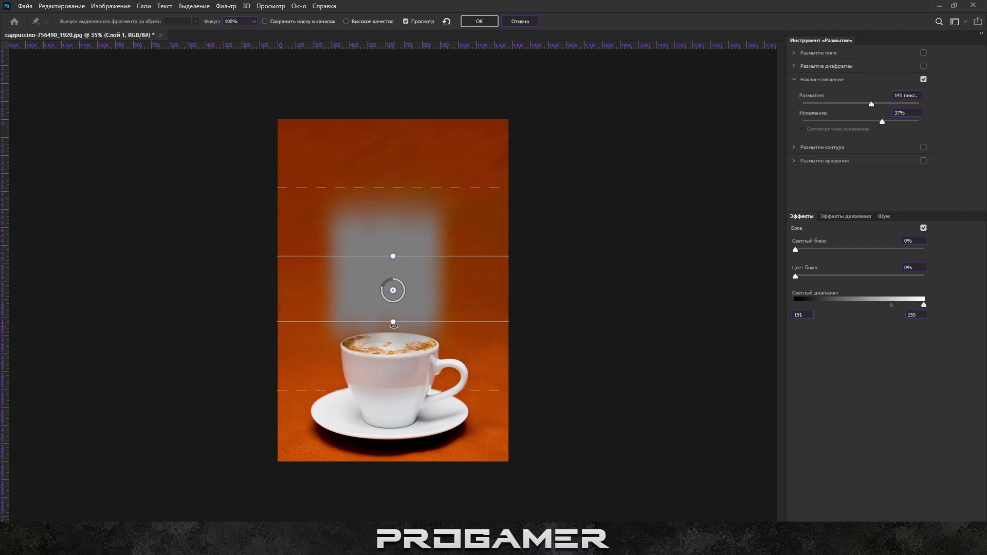
mouse_move(393, 325)
mouse_down()
mouse_move(422, 259)
mouse_move(418, 294)
mouse_up()
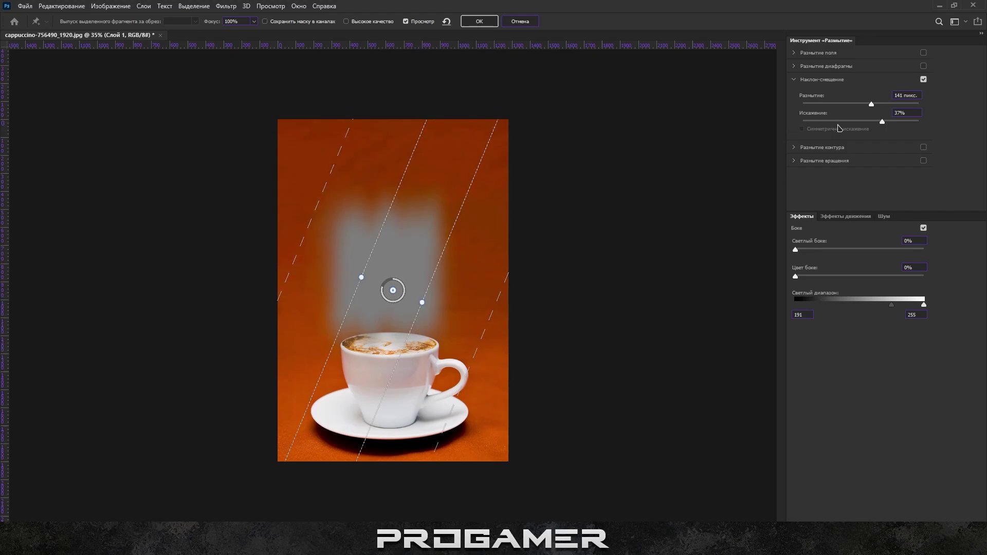
mouse_move(834, 121)
mouse_down()
mouse_move(789, 129)
mouse_move(950, 144)
mouse_up()
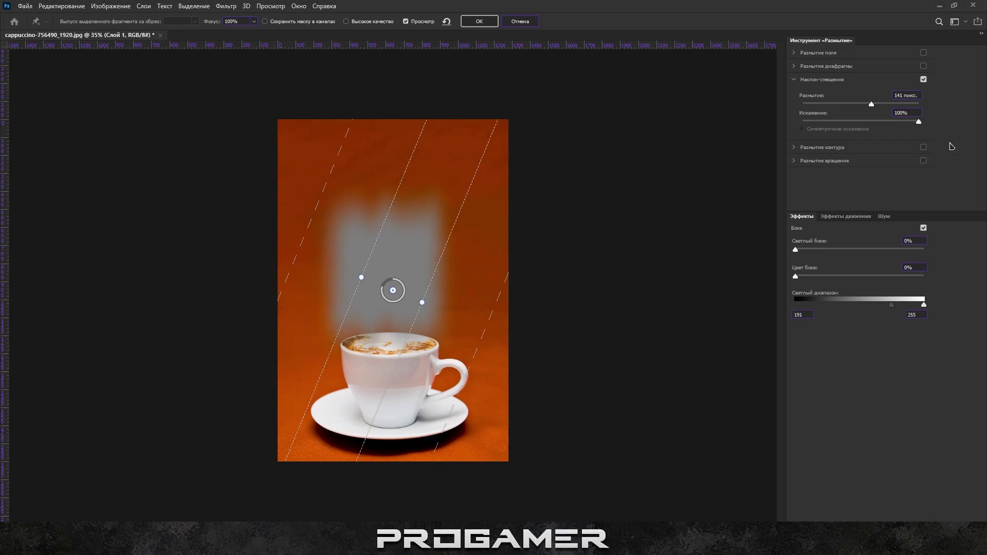
click(518, 23)
- Switch the steam layer Слой 1 to the Screen (Экран) blend mode
click(803, 311)
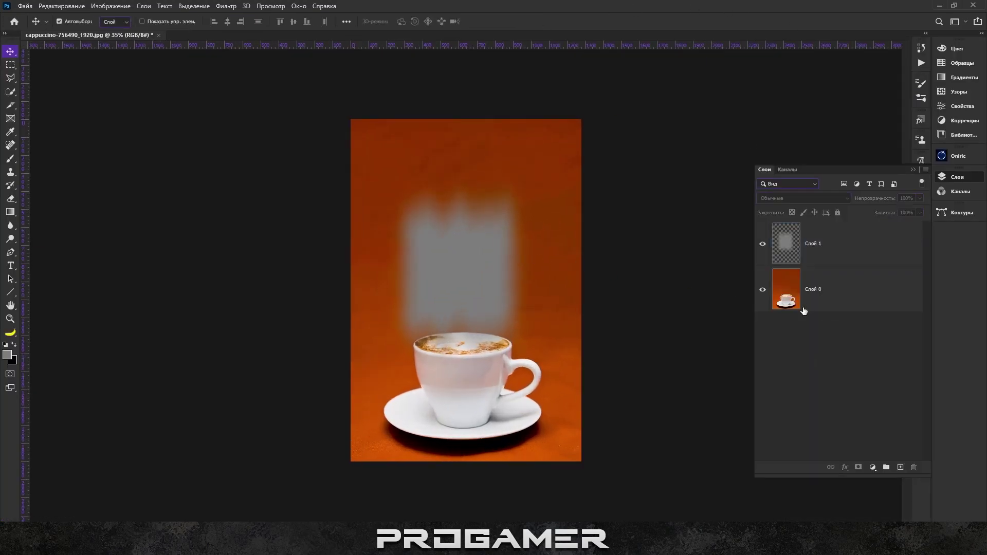
click(804, 227)
click(800, 199)
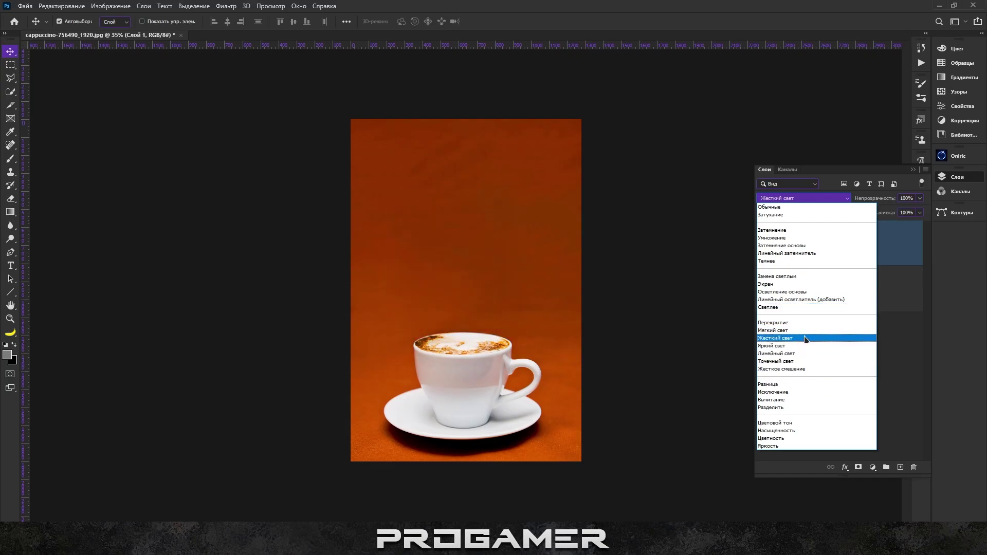
click(790, 284)
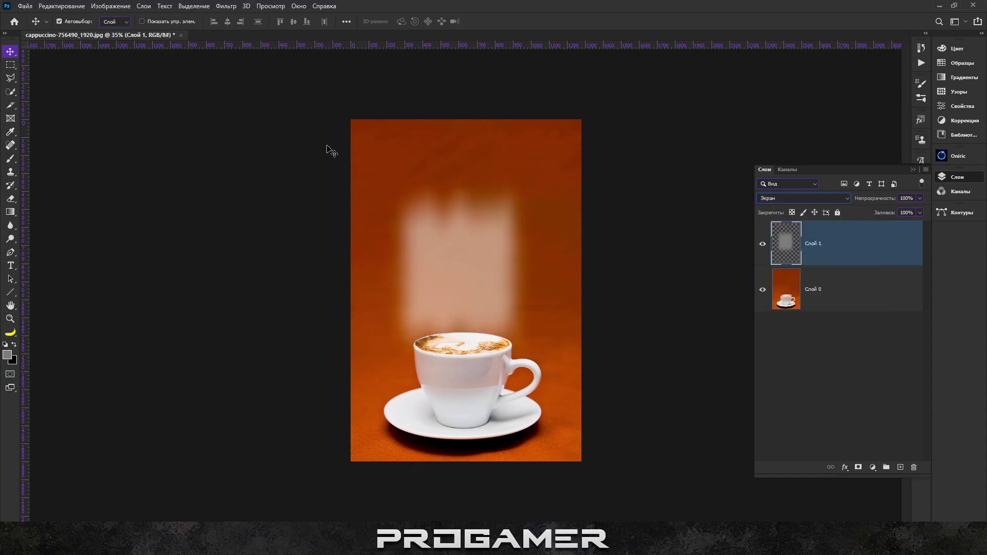
- Warp the steam by pulling its right side and left edge inward, then undo it
key(ctrl+t)
right_click(460, 248)
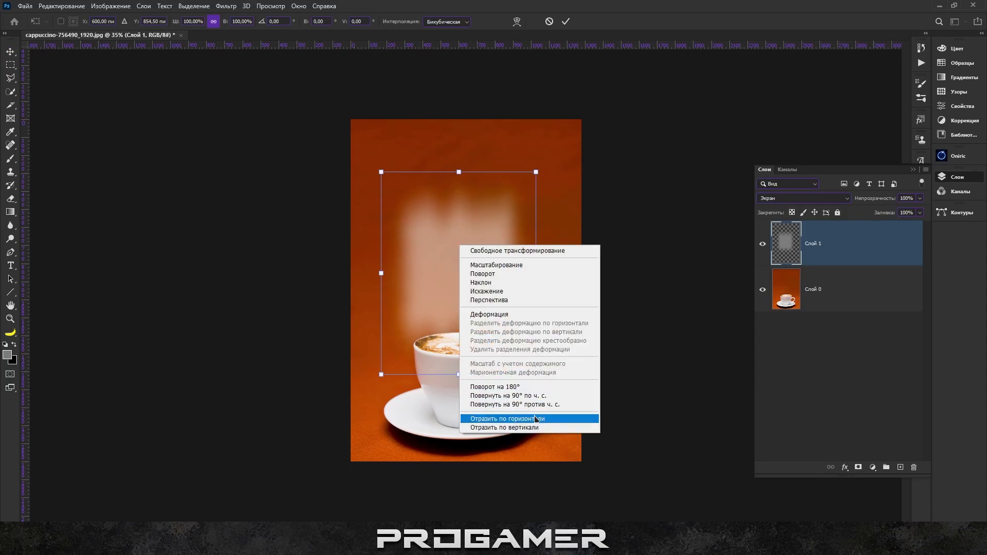
click(488, 314)
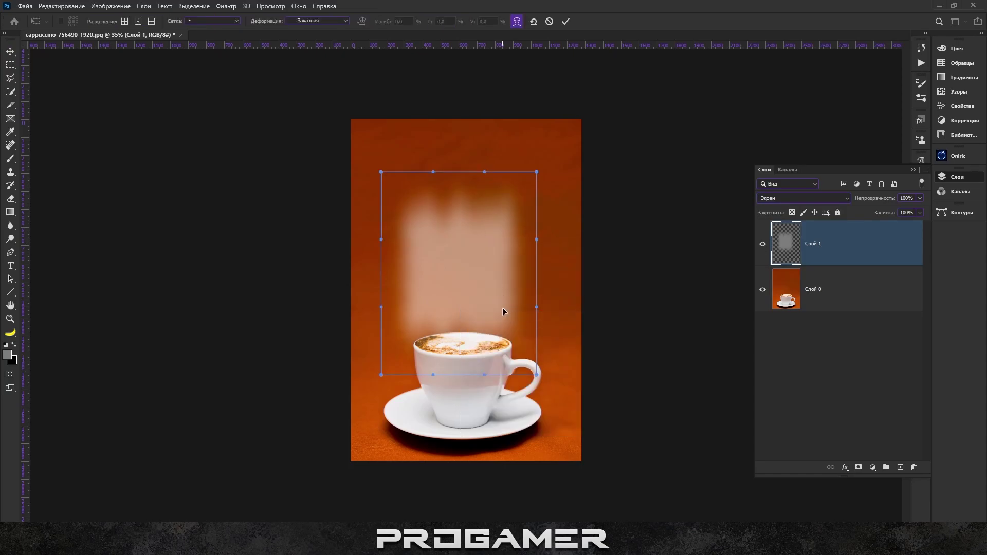
drag(501, 307, 492, 316)
drag(406, 305, 423, 196)
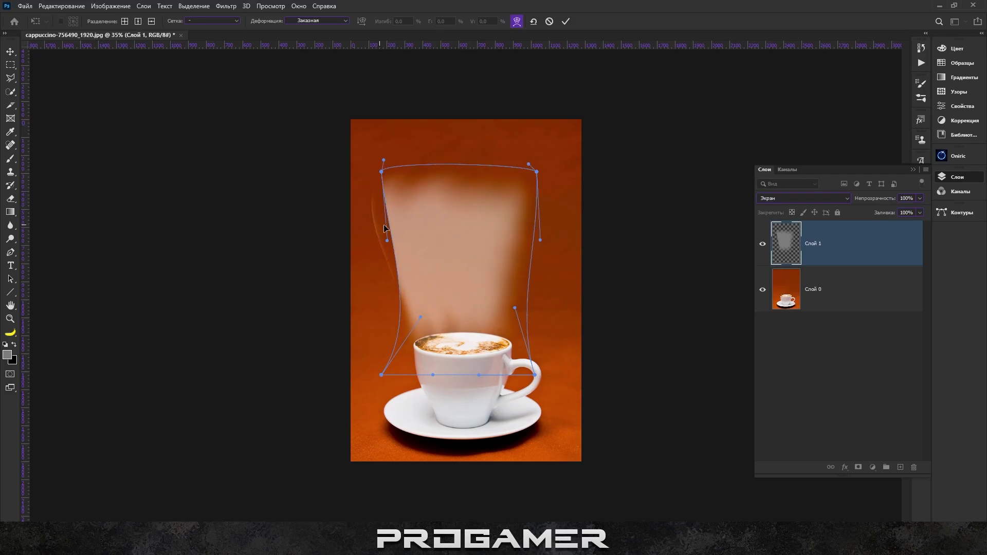
drag(385, 228, 412, 266)
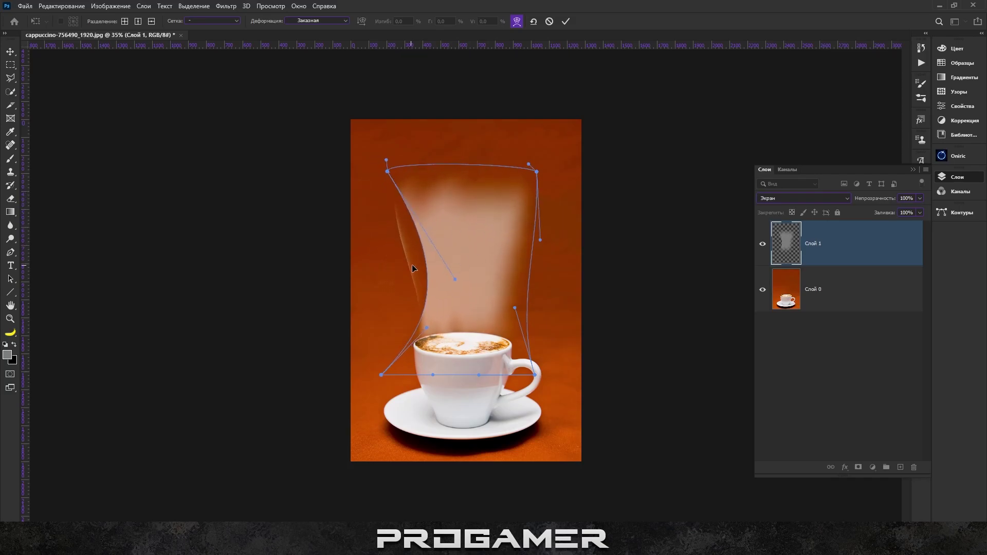
click(565, 21)
key(ctrl+minus)
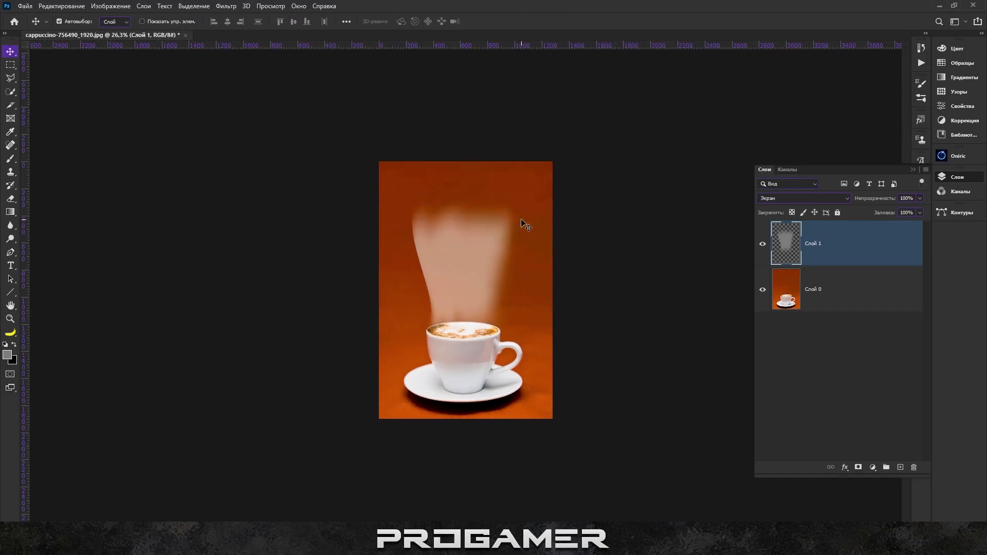
key(ctrl+z)
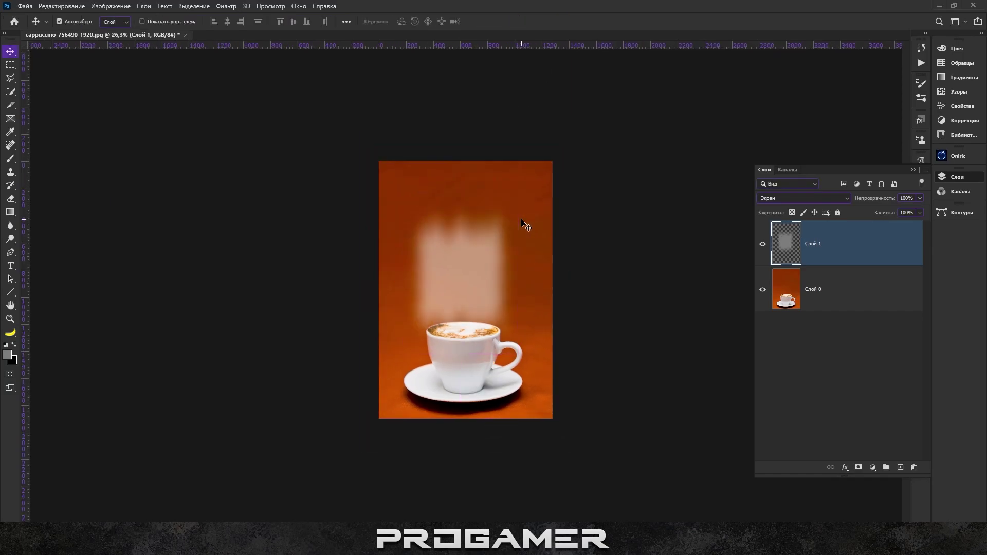
- Re-warp the steam with an upward-bowed top and inward-bent sides, then commit
key(ctrl+t)
key(ctrl+plus)
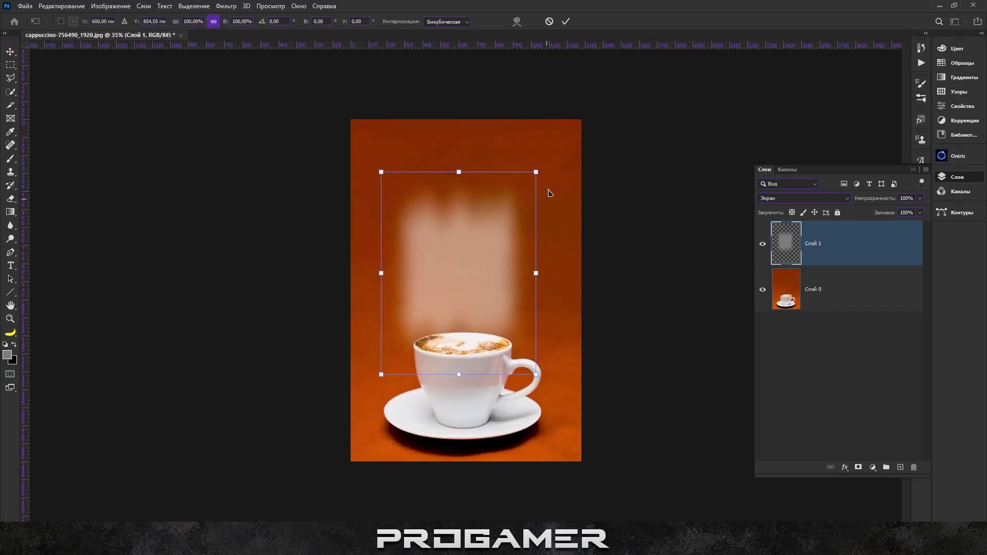
click(517, 21)
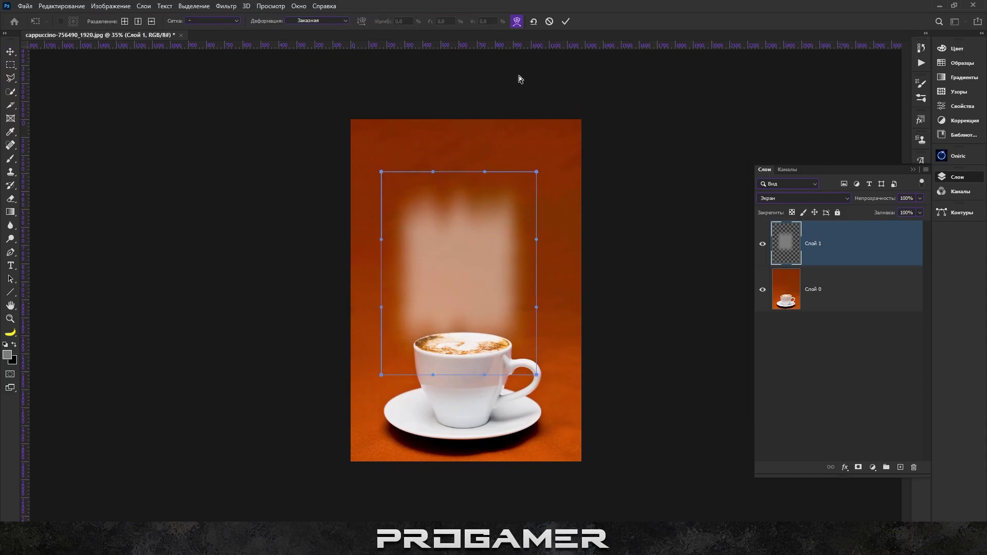
mouse_move(498, 293)
mouse_down()
mouse_move(476, 285)
mouse_move(477, 190)
mouse_up()
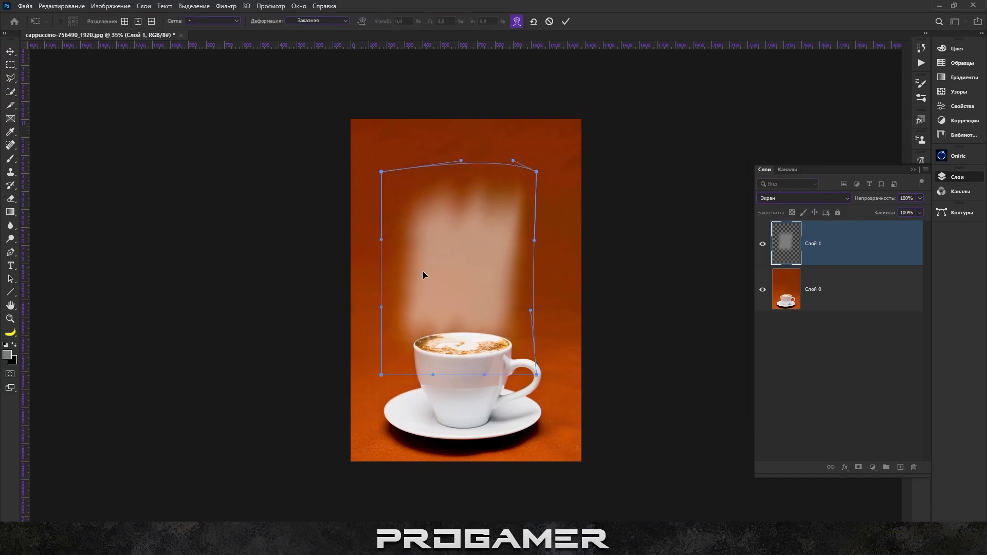
drag(425, 305, 437, 317)
drag(509, 228, 474, 208)
mouse_move(467, 275)
mouse_down()
mouse_move(483, 276)
mouse_move(425, 298)
mouse_move(447, 298)
mouse_move(476, 223)
mouse_move(473, 254)
mouse_move(477, 224)
mouse_move(436, 248)
mouse_move(455, 244)
mouse_up()
mouse_move(460, 344)
mouse_down()
mouse_move(453, 324)
mouse_move(474, 254)
mouse_move(475, 289)
mouse_move(453, 334)
mouse_up()
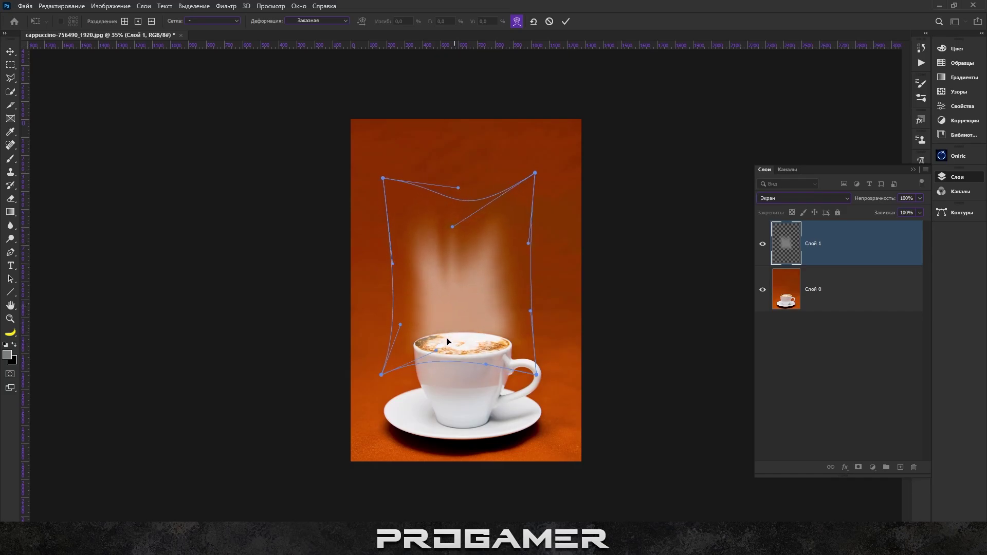
click(566, 21)
- Lower Слой 1's fill to 60% and opacity to 75%, then collapse the Layers panel
scroll(590, 150, down, 2)
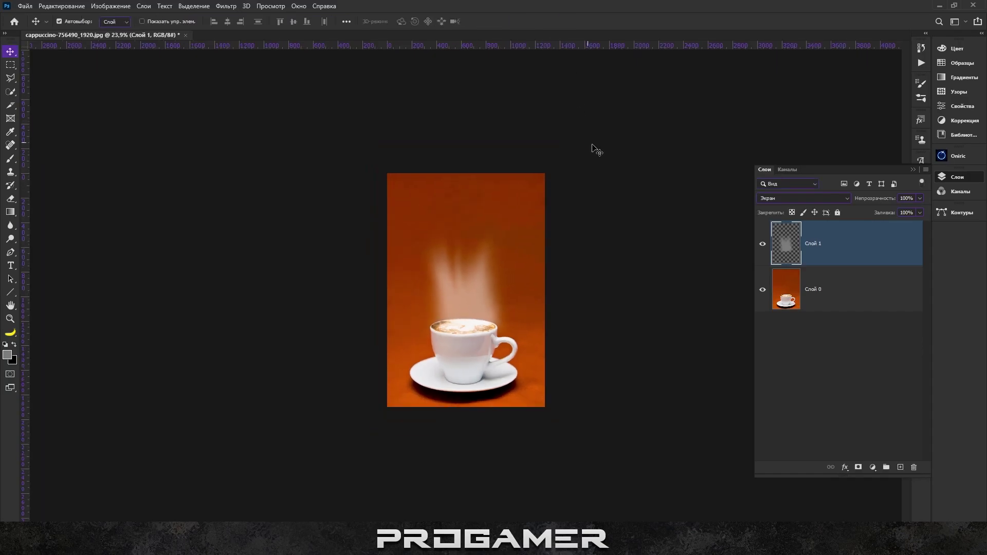
drag(888, 214, 871, 220)
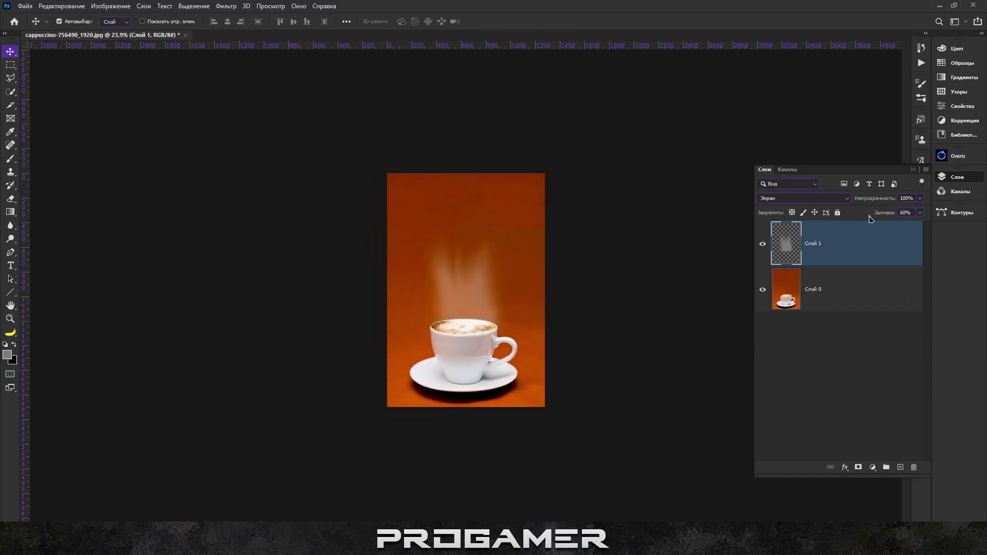
click(882, 347)
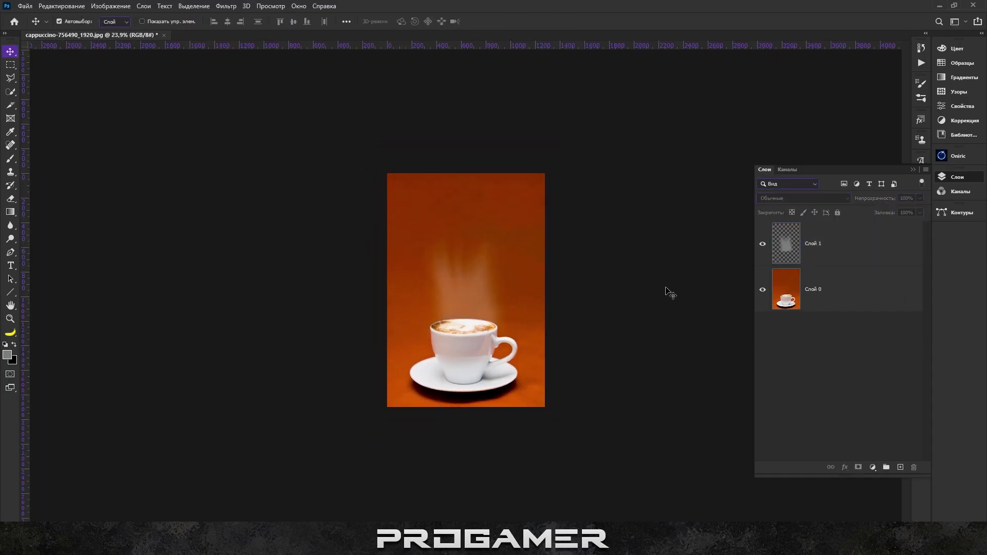
scroll(392, 306, up, 3)
scroll(391, 302, down, 1)
click(827, 241)
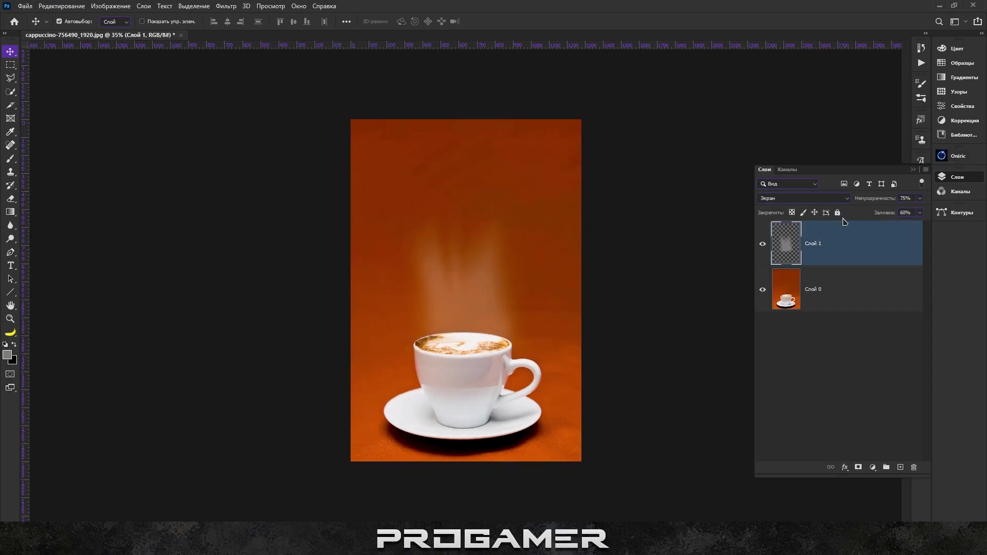
click(882, 352)
scroll(689, 254, down, 2)
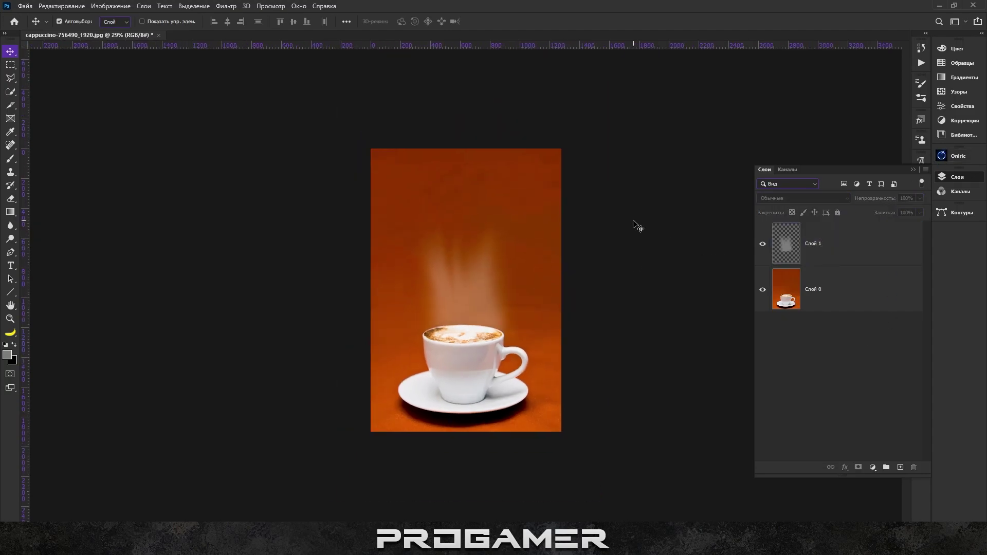
click(912, 170)
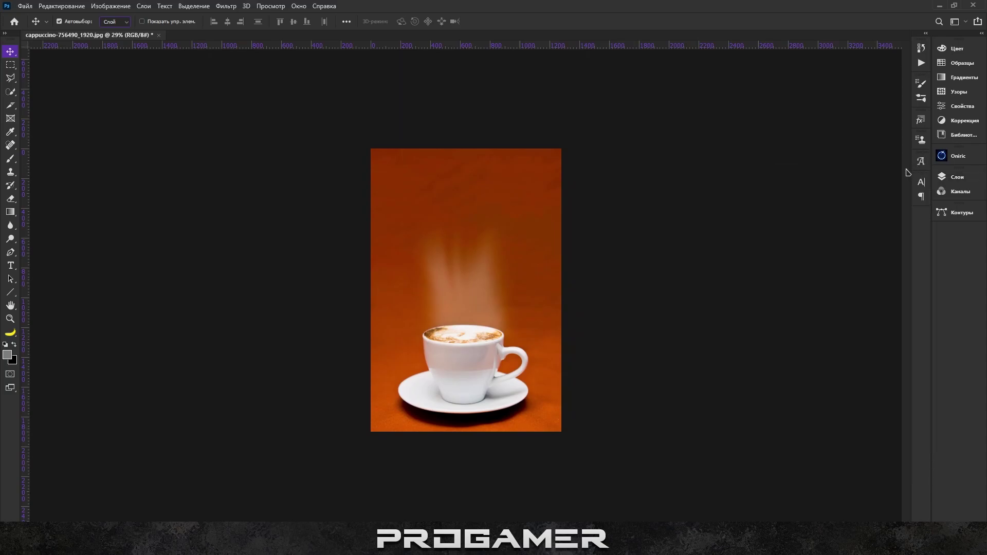